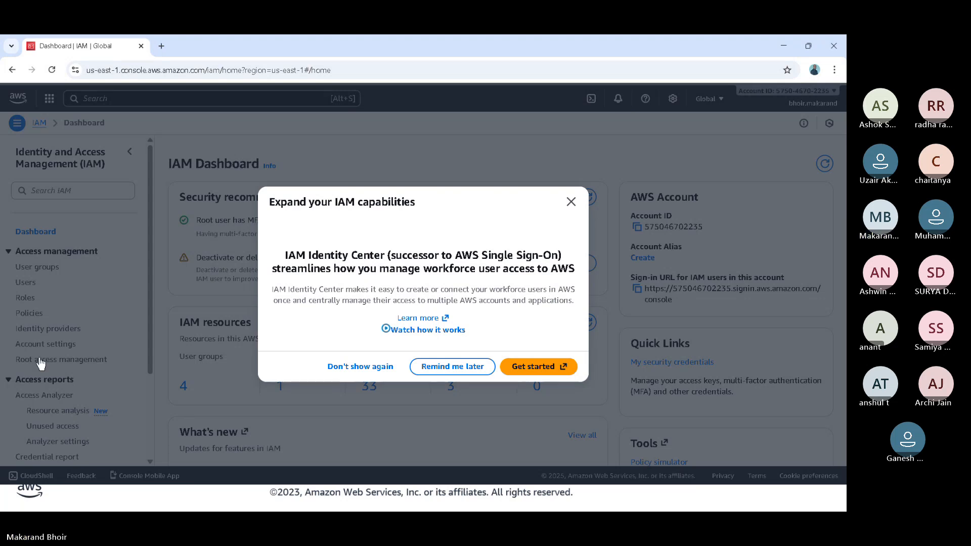
- Start creating a new user from the IAM users list and enter the new user's name
left_click(571, 202)
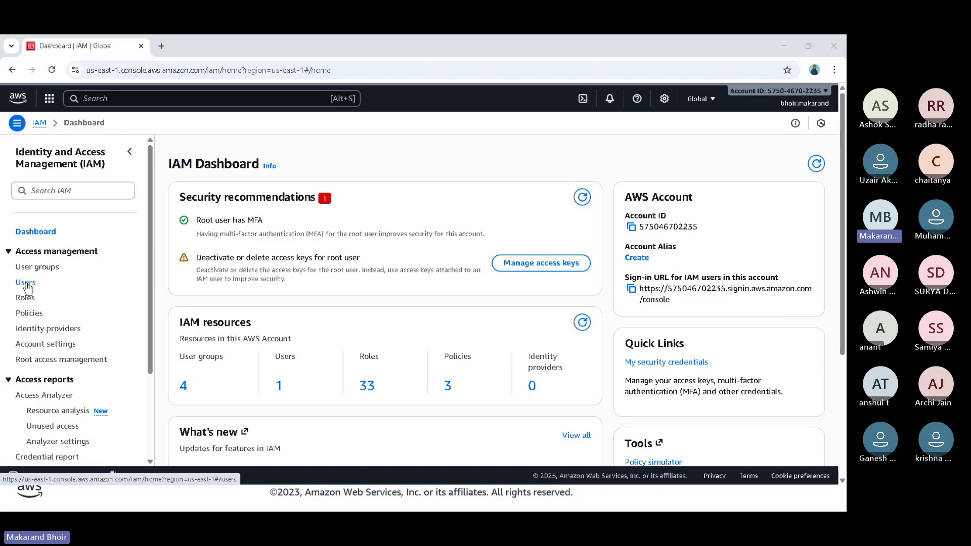
left_click(25, 283)
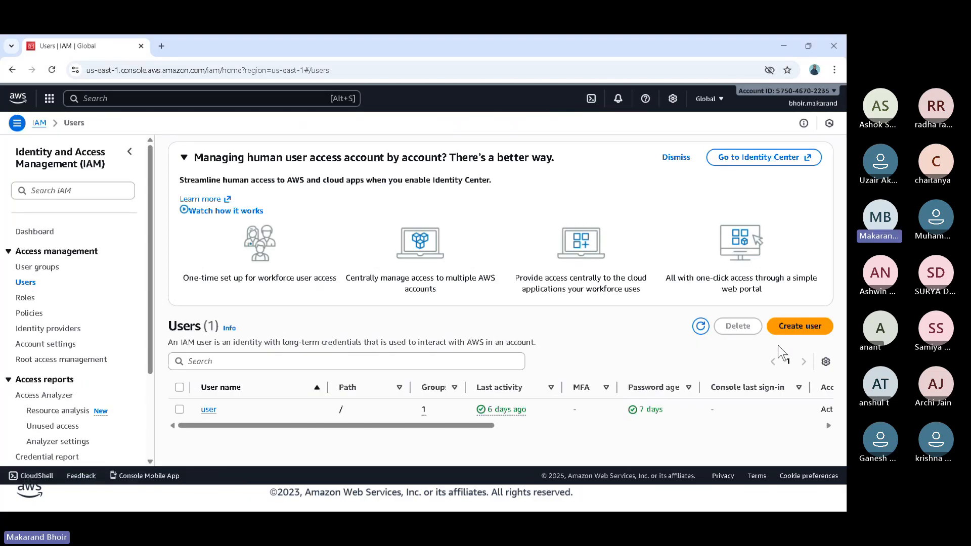
left_click_drag(792, 336, 755, 378)
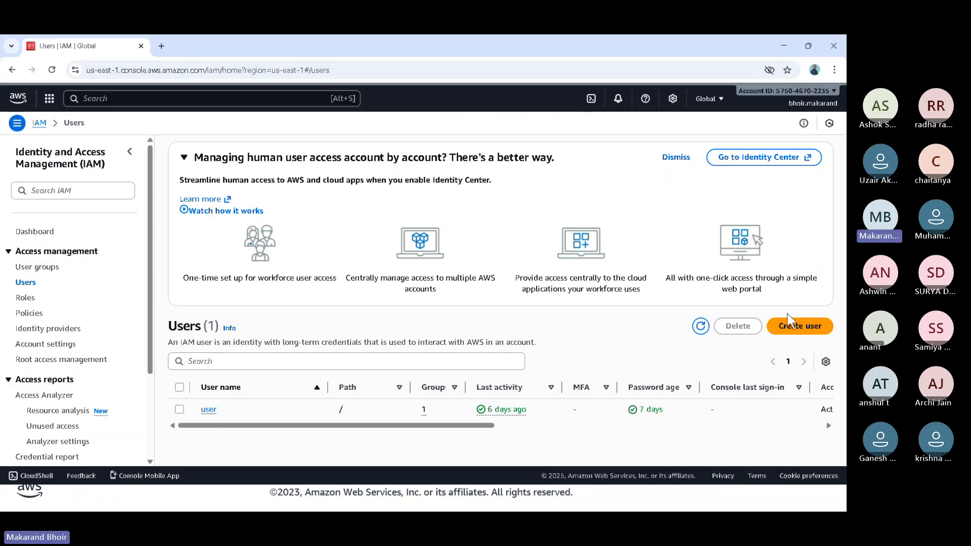
left_click(786, 330)
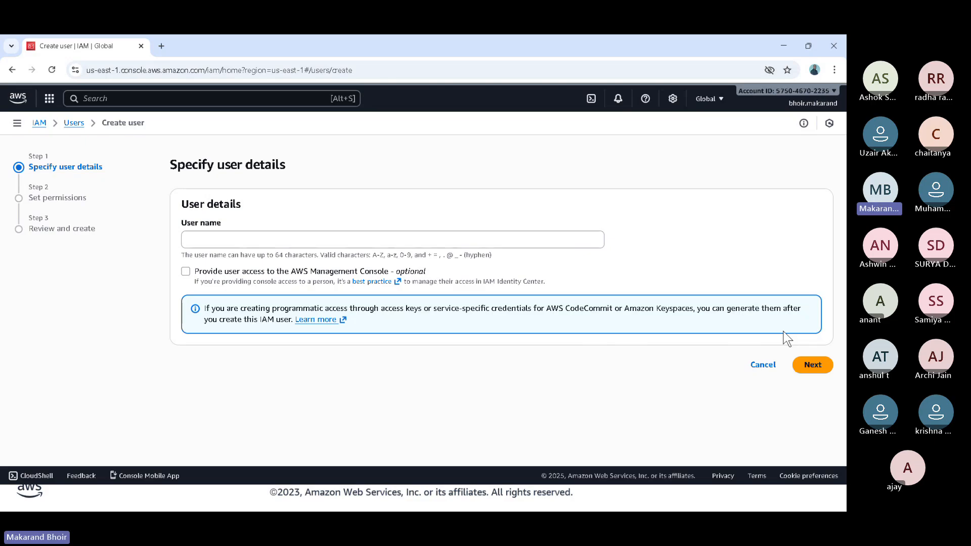
left_click(327, 242)
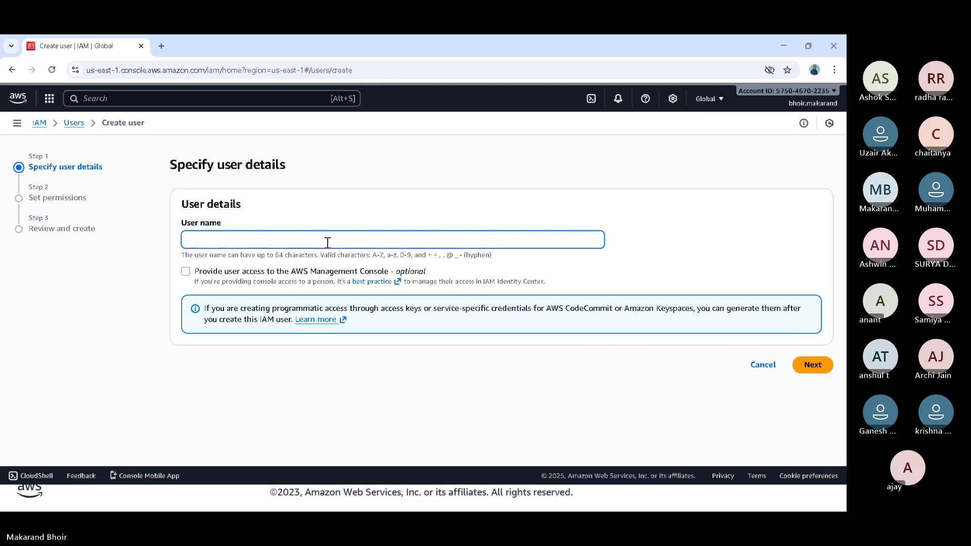
type("raja")
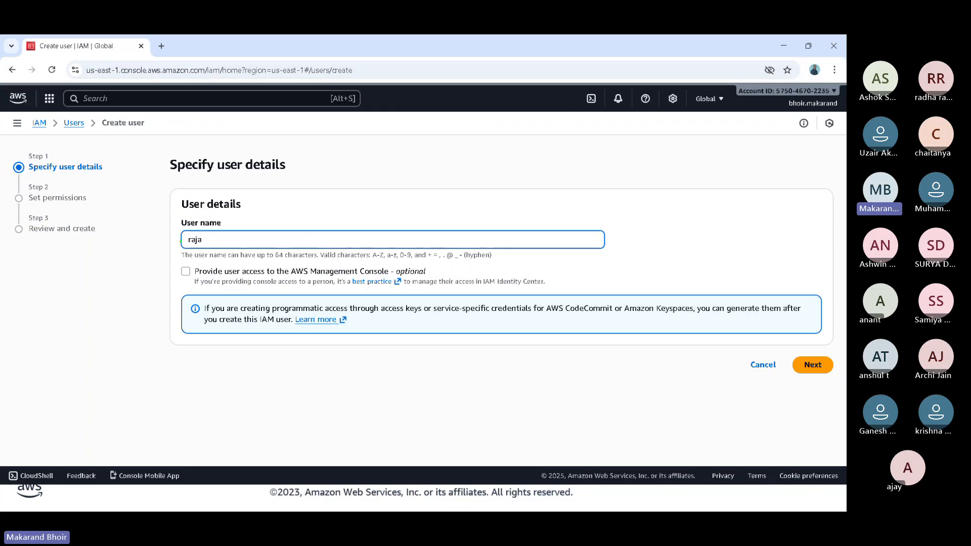
- Provide the user access to the AWS Management Console and choose "I want to create an IAM user" as the user type
left_click_drag(132, 254, 180, 242)
left_click_drag(165, 324, 186, 278)
left_click_drag(298, 280, 383, 279)
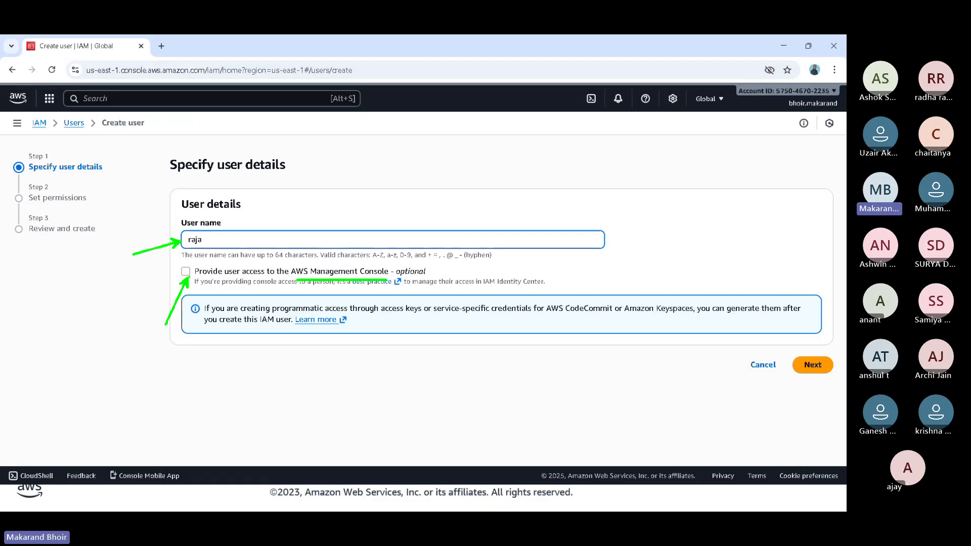
left_click(186, 271)
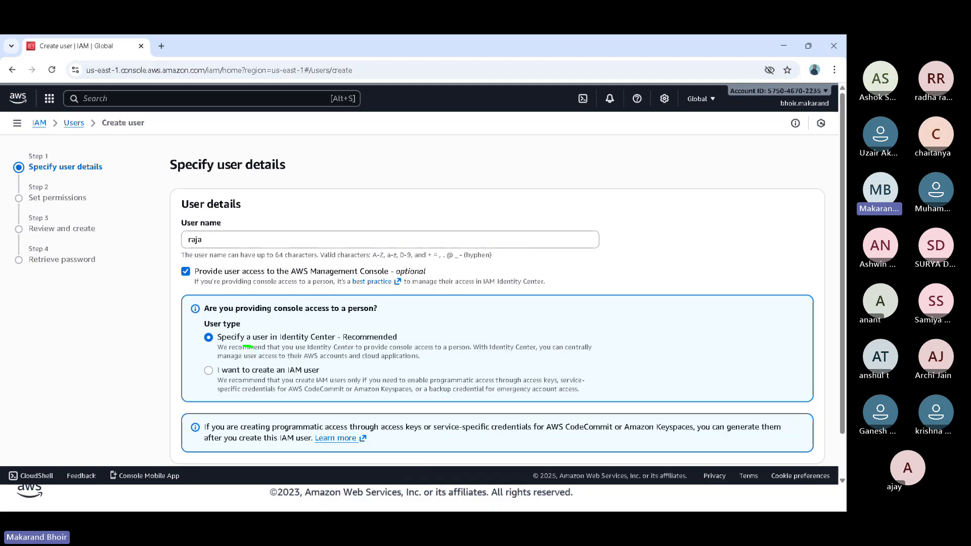
mouse_move(253, 347)
left_mouse_down()
mouse_move(350, 357)
mouse_move(334, 318)
left_mouse_up()
left_click(233, 374)
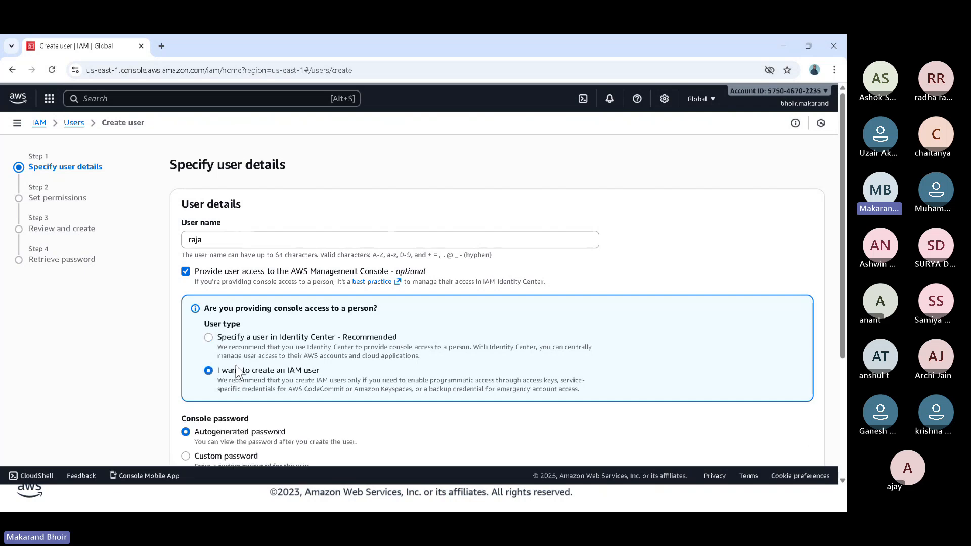
left_click(252, 339)
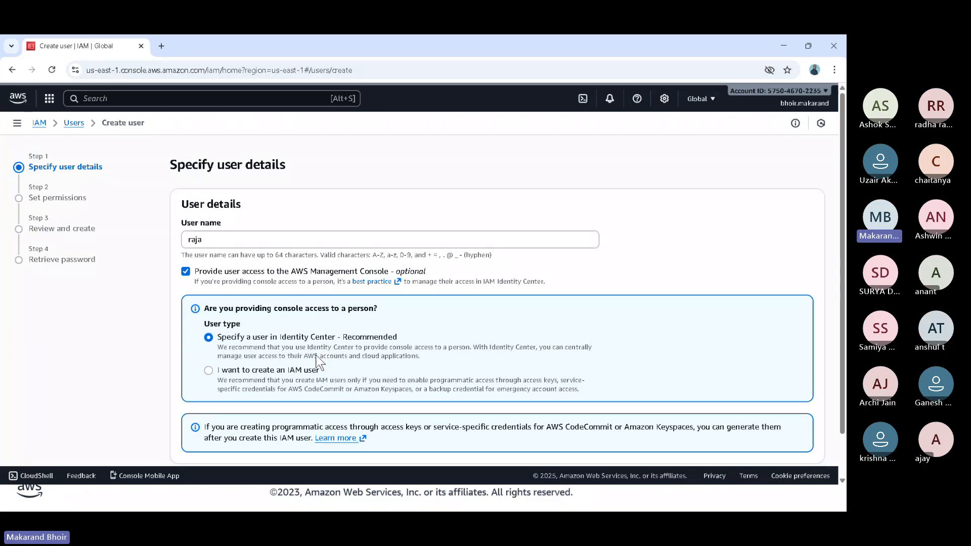
left_click(281, 373)
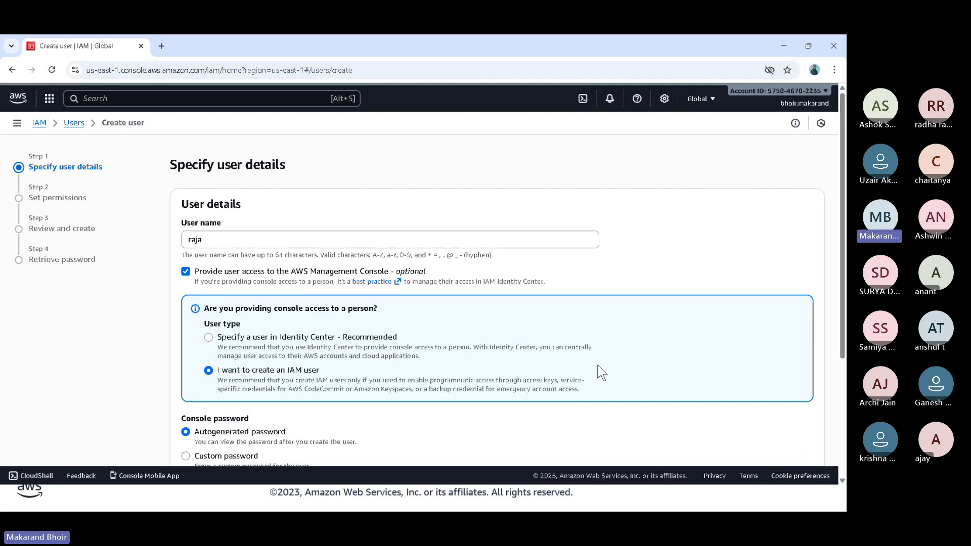
- Choose a custom console password, enter the password, and keep "Users must create a new password at next sign-in" enabled
scroll(845, 293, "down", 2)
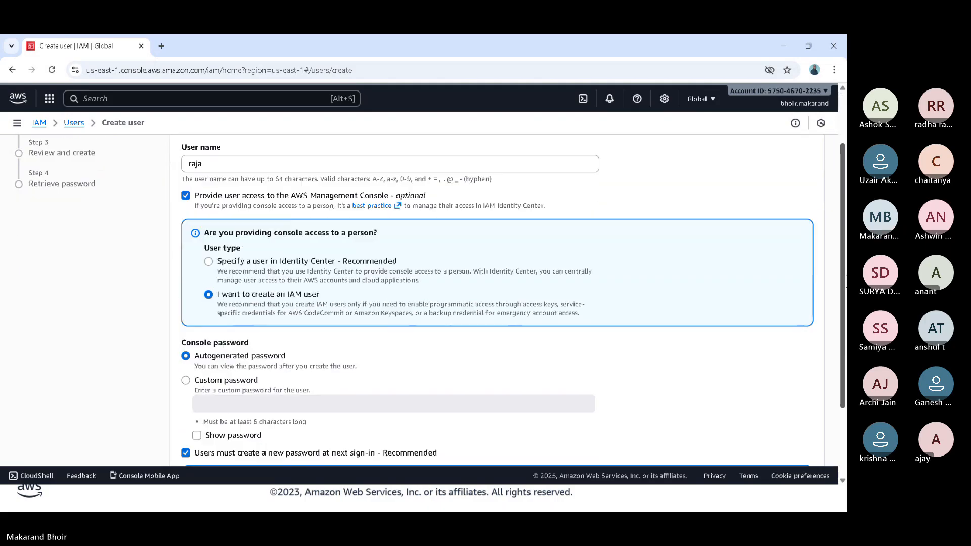
left_click_drag(845, 293, 843, 321)
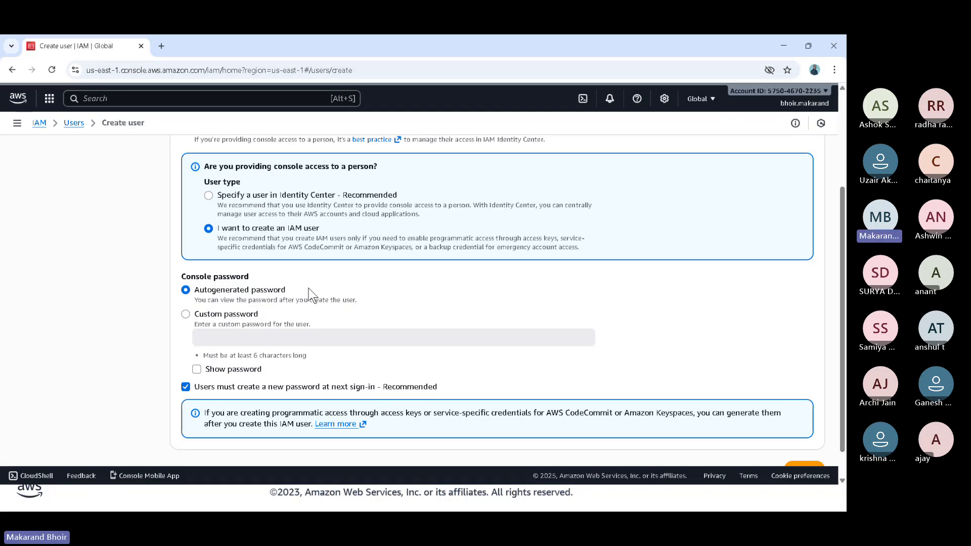
left_click(223, 317)
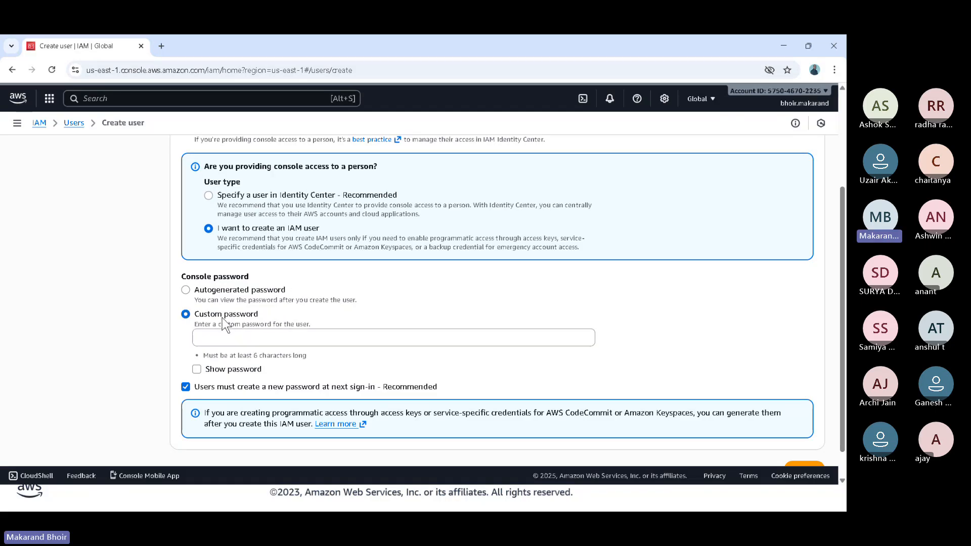
left_click(236, 342)
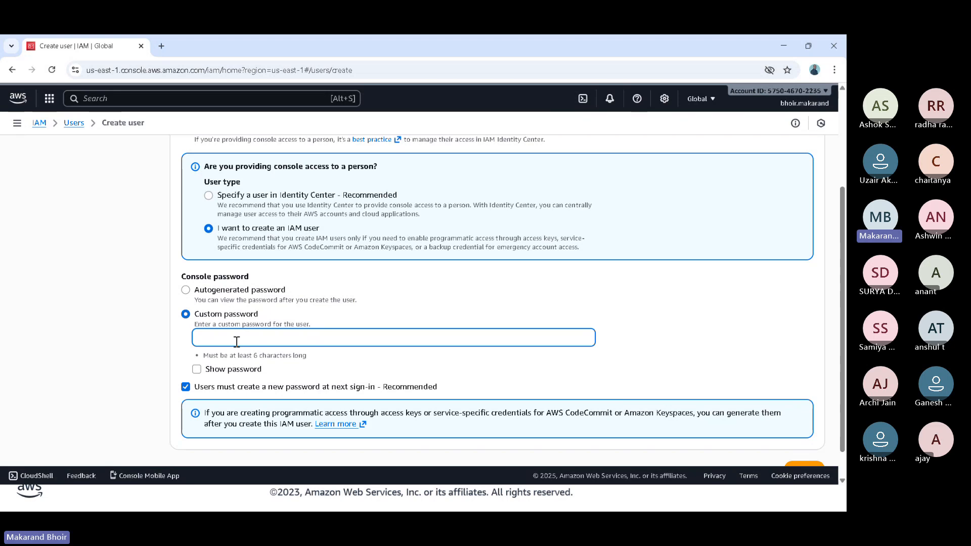
type("••")
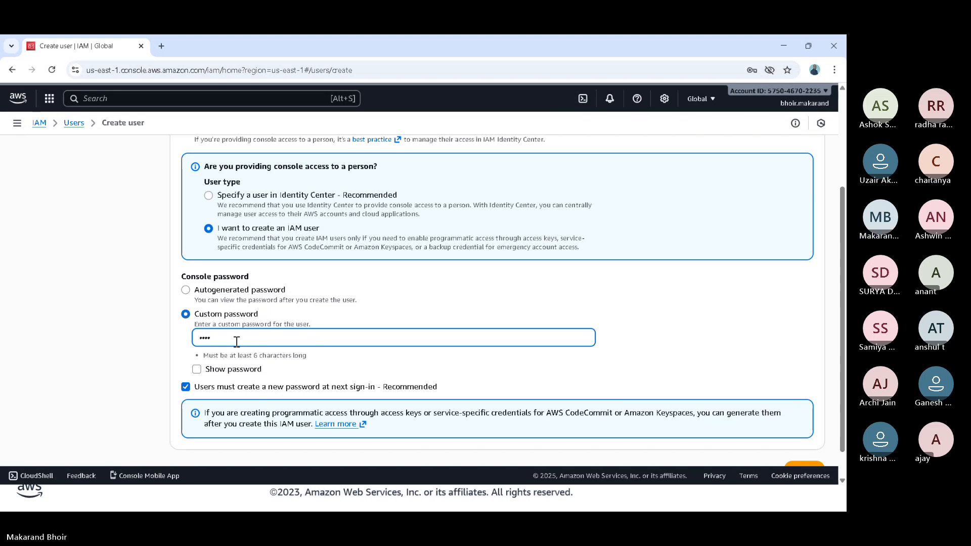
type("***")
left_click_drag(188, 396, 161, 417)
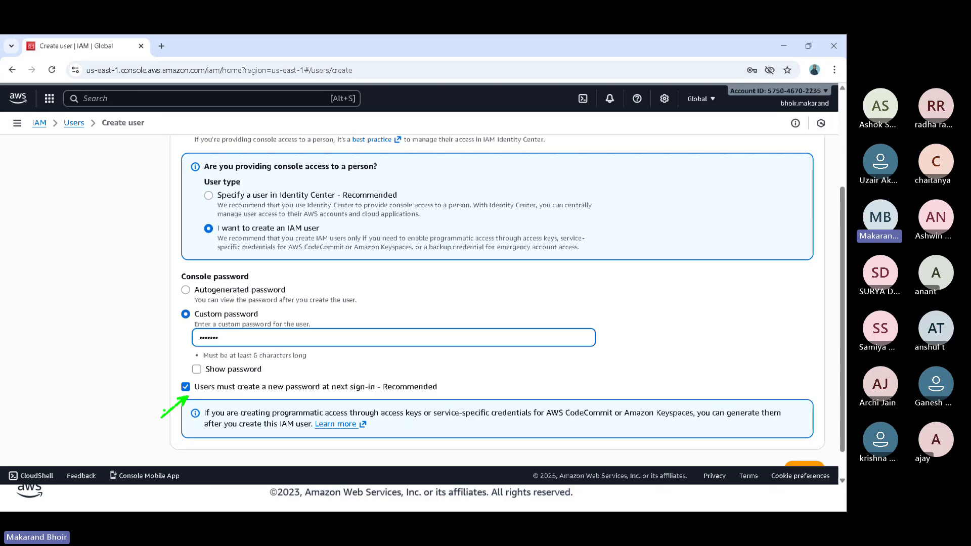
key("Escape")
left_click(186, 388)
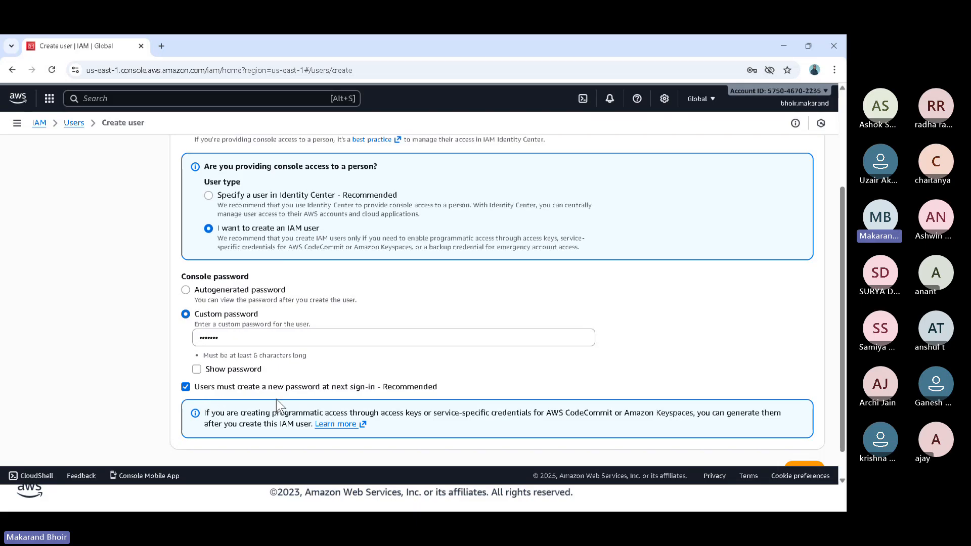
- Continue to setting permissions, dismissing the browser's change-password warning and its offer to save the password
scroll(277, 399, "down", 1)
scroll(277, 400, "up", 3)
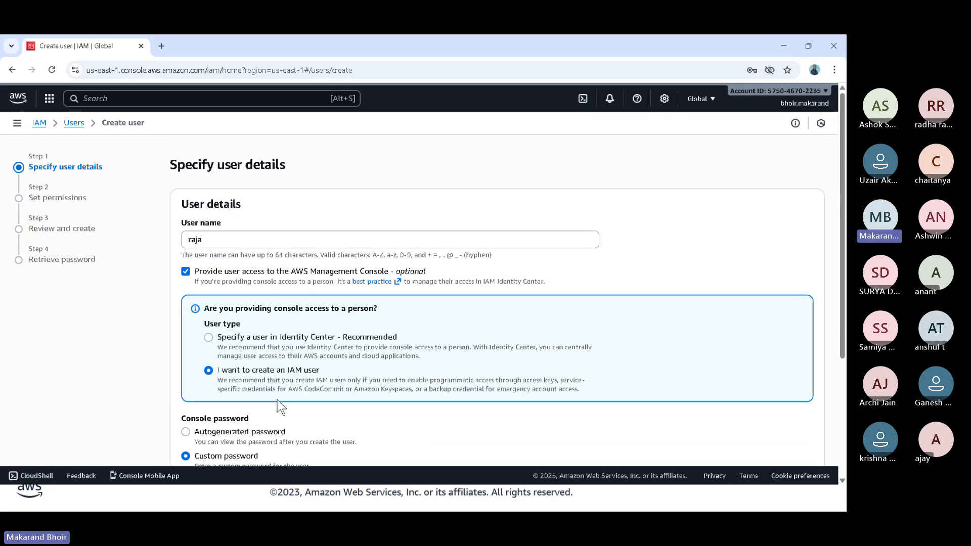
scroll(361, 415, "down", 3)
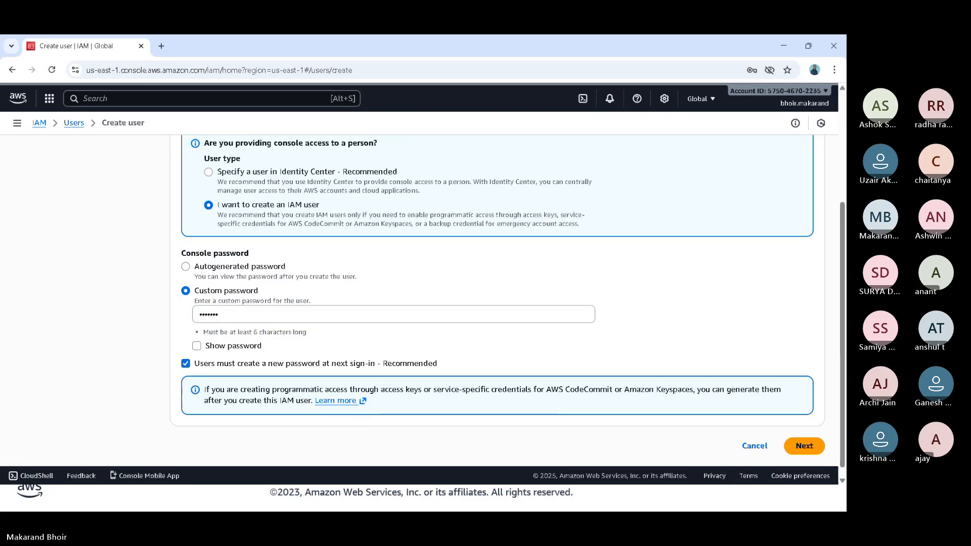
left_click(805, 448)
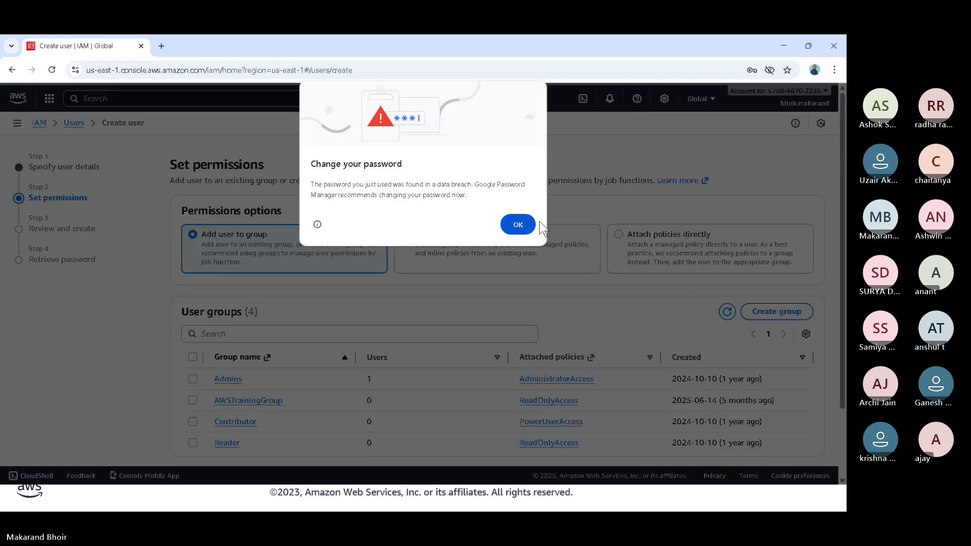
left_click(521, 225)
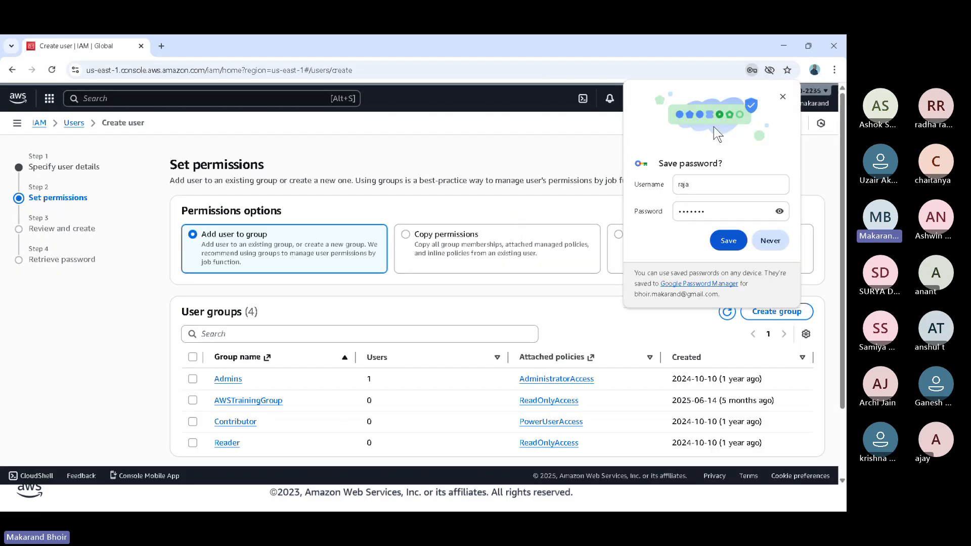
left_click(783, 97)
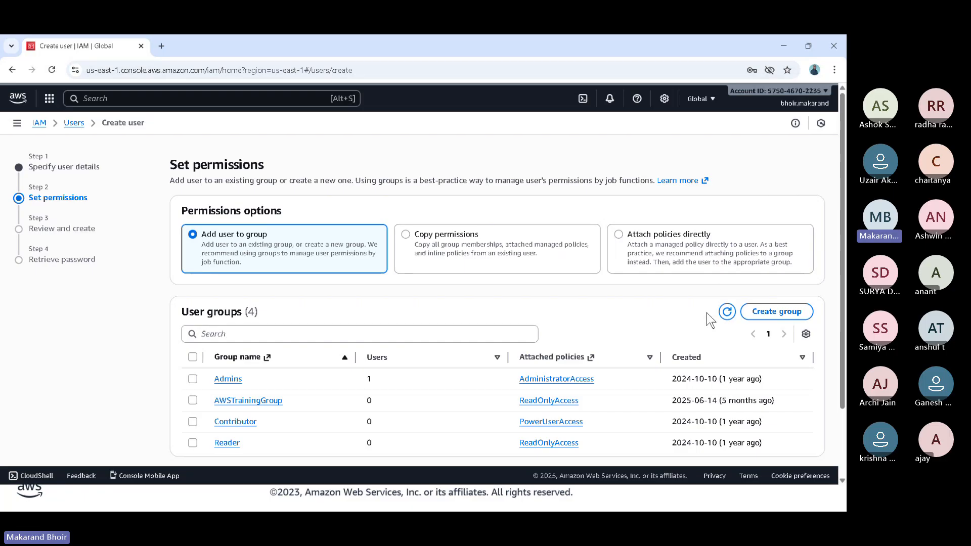
- Select AWSTrainingGroup as the group for the new user
scroll(582, 323, "down", 1)
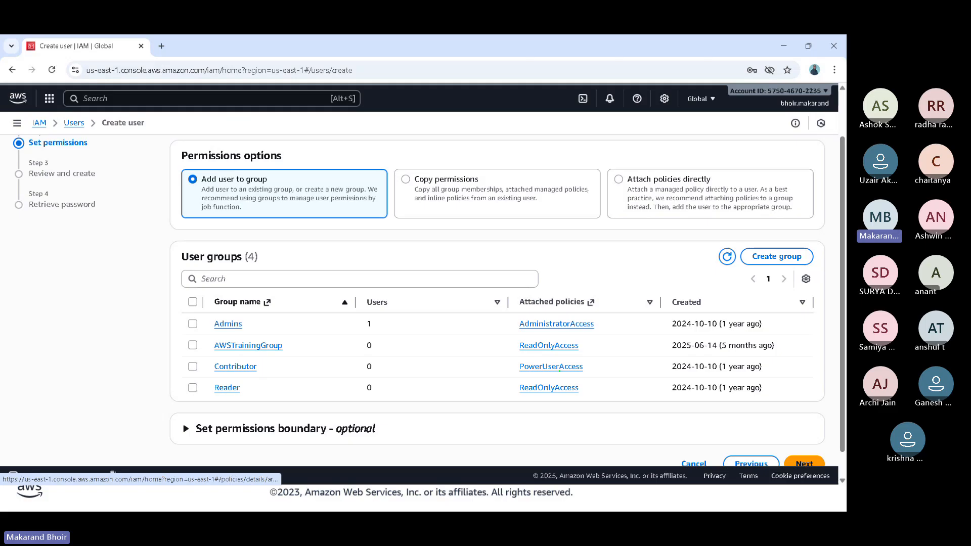
left_click_drag(560, 371, 569, 385)
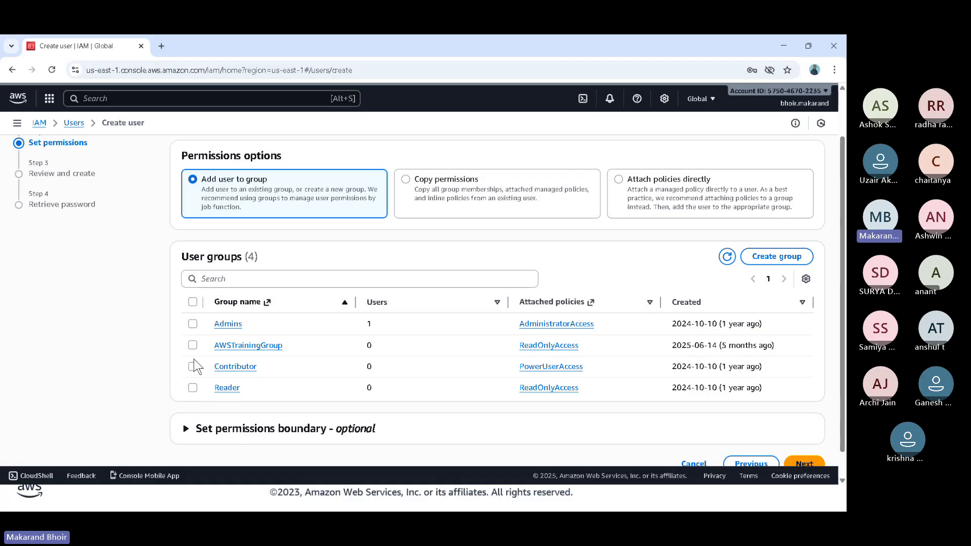
left_click(193, 345)
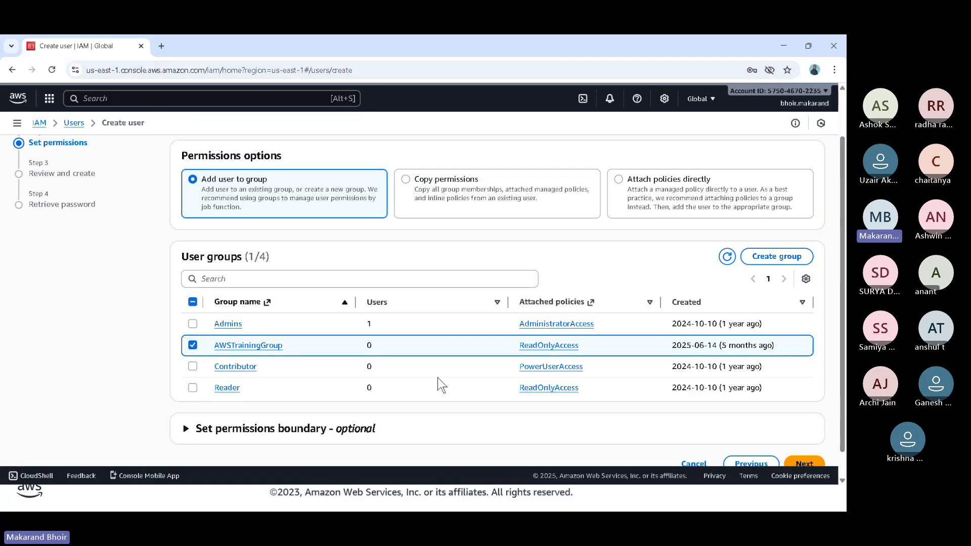
left_click_drag(625, 314, 586, 344)
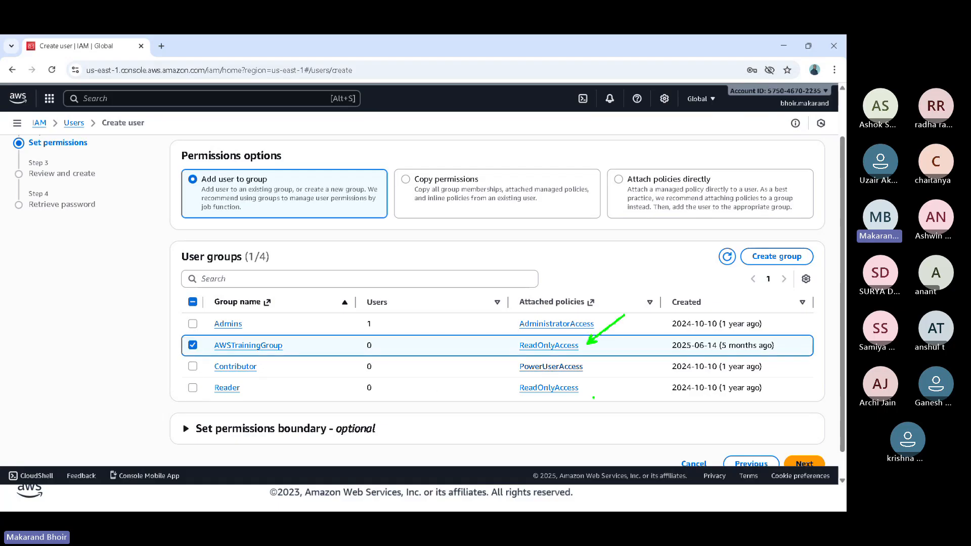
left_click_drag(622, 452, 587, 390)
key("Escape")
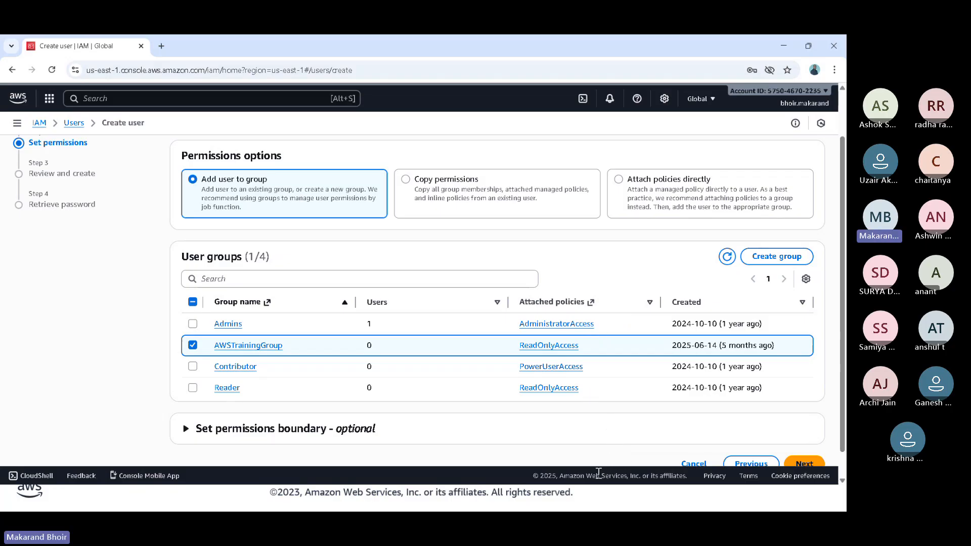
- Continue to the review of the user details and permissions, and create the user
scroll(844, 451, "down", 1)
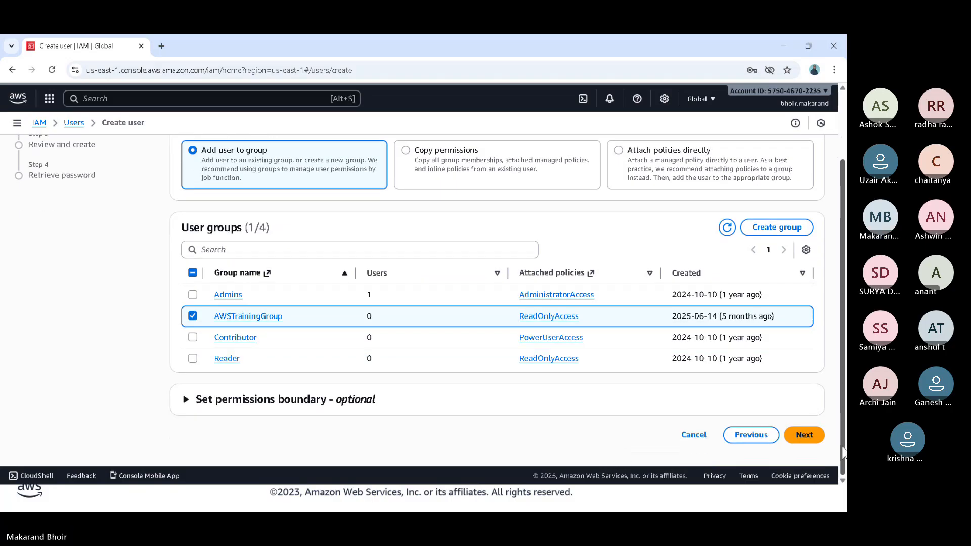
left_click(809, 436)
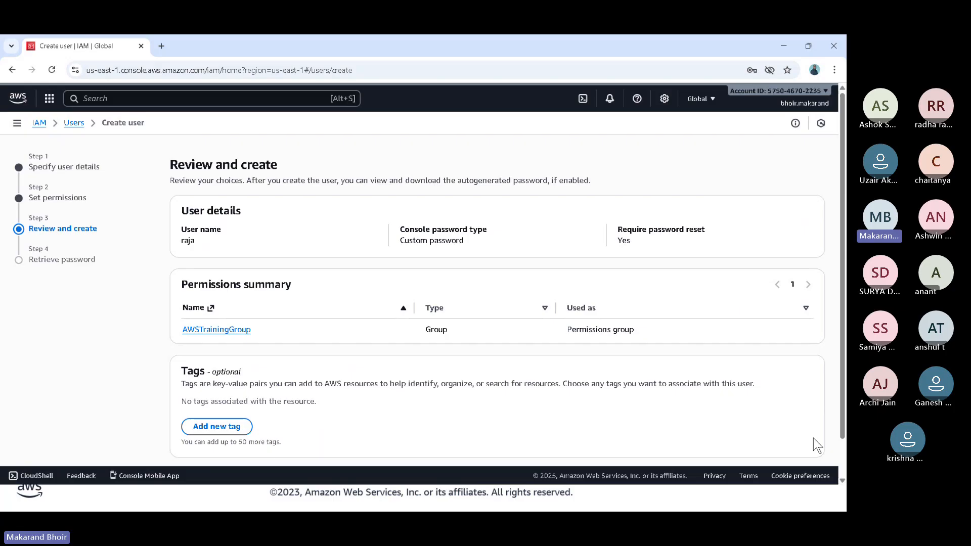
scroll(813, 438, "down", 1)
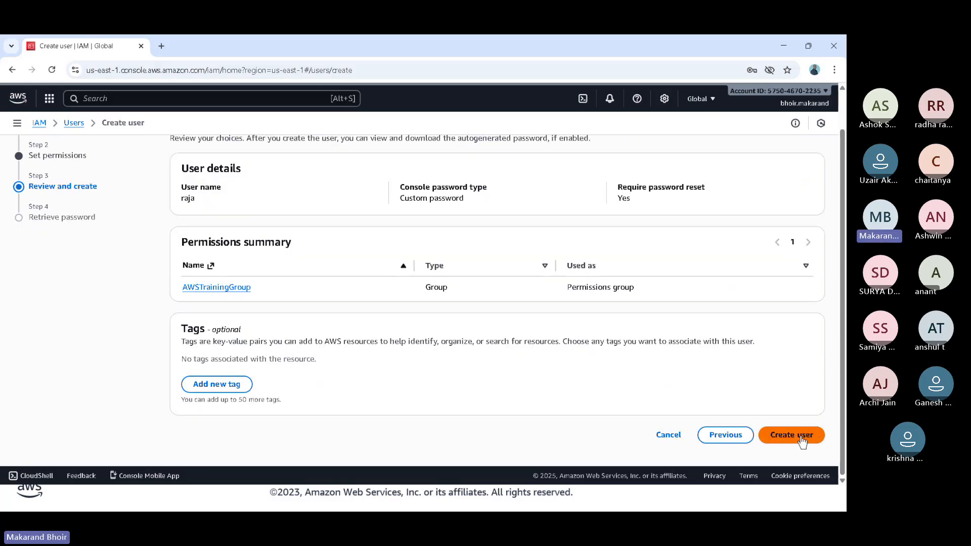
left_click(802, 438)
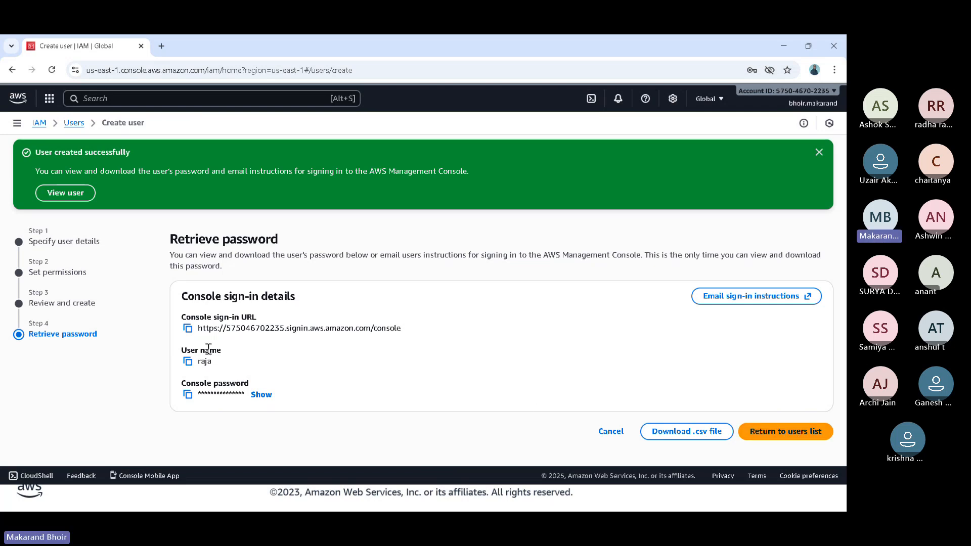
- Copy the new user's console sign-in URL, user name and console password one after another
left_click(188, 329)
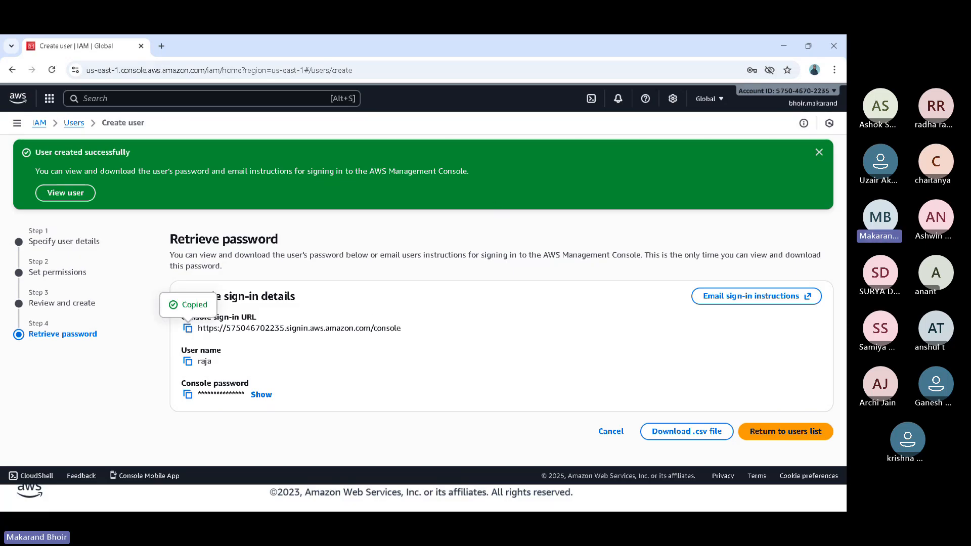
key("alt+Tab")
left_click(188, 362)
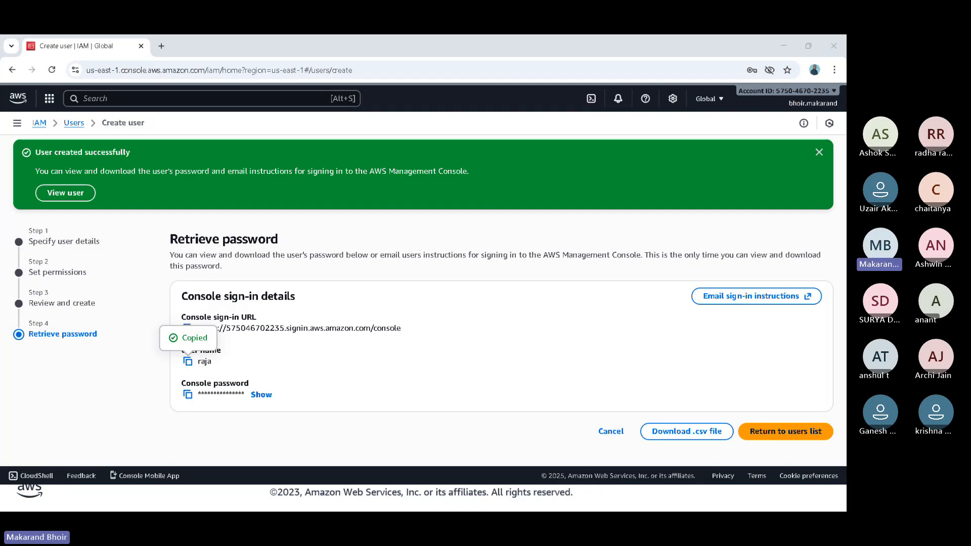
left_click(188, 397)
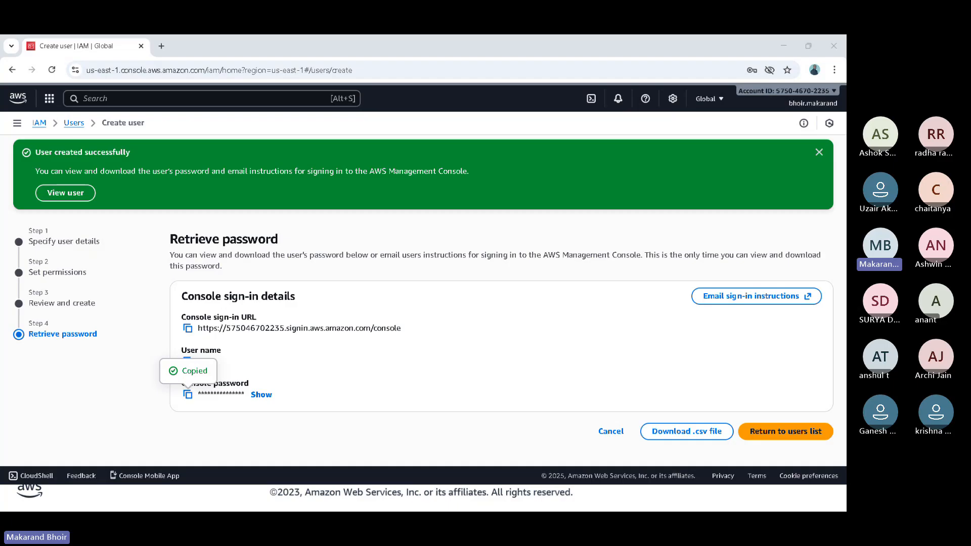
- Dismiss the user-created banner and open the AWS Management Console's sign-in page in a new incognito window
left_click(819, 152)
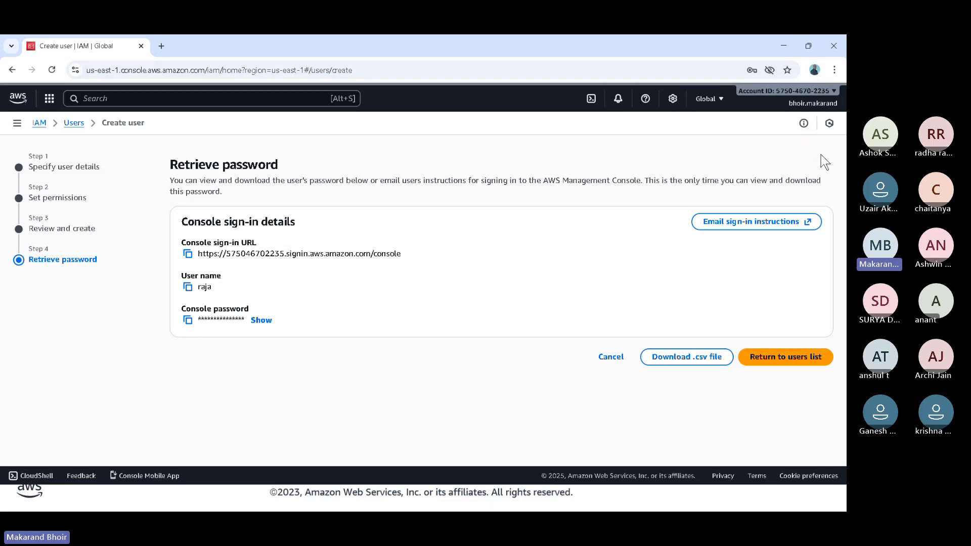
key("ctrl+shift+n")
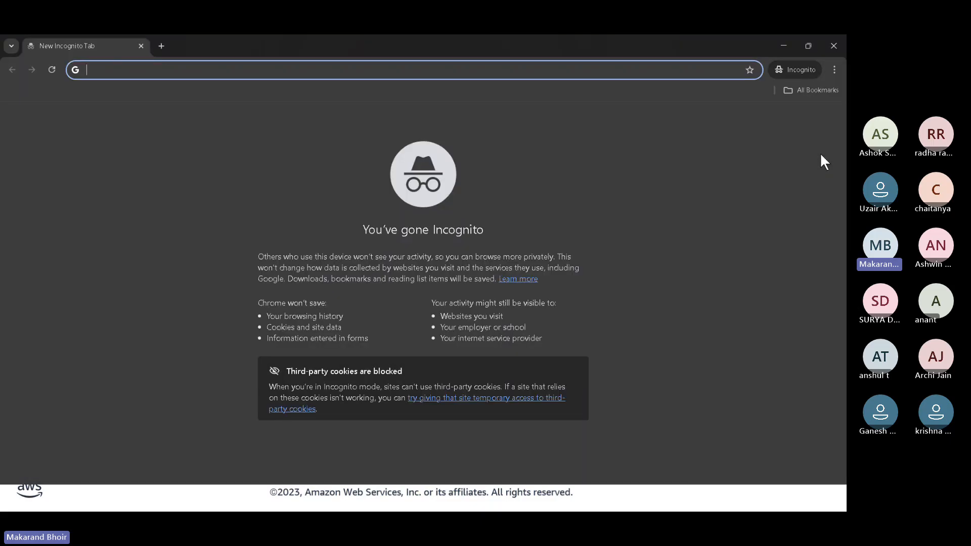
type("aws.amazon.com/console/")
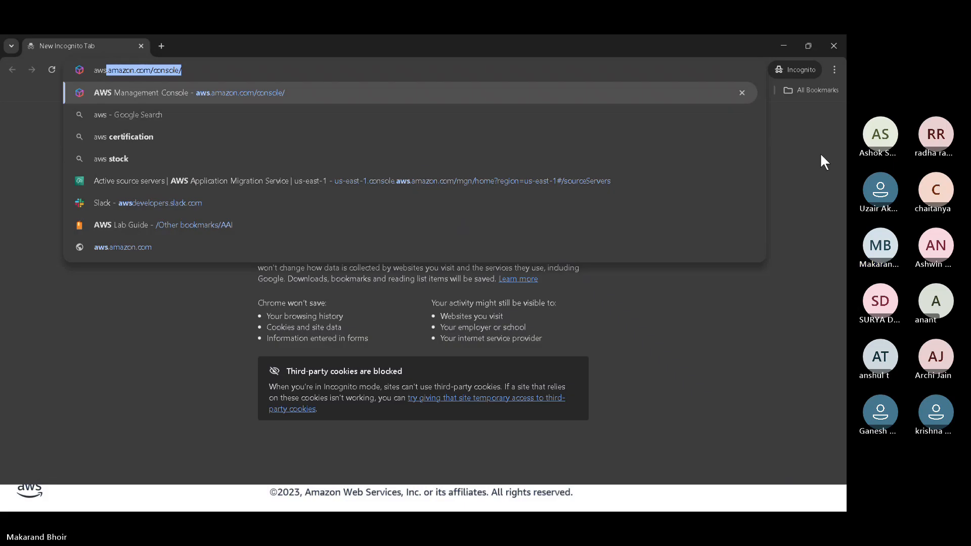
key("Return")
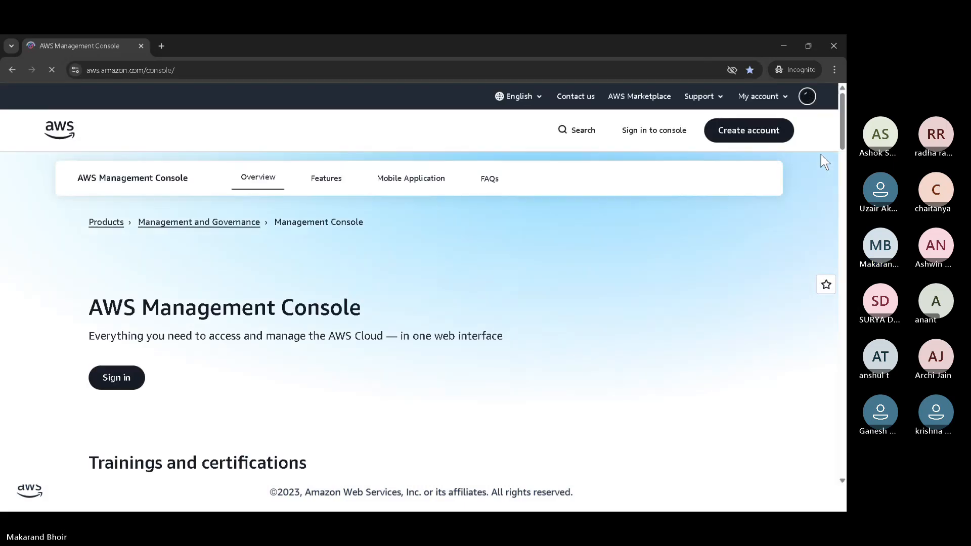
left_click(98, 377)
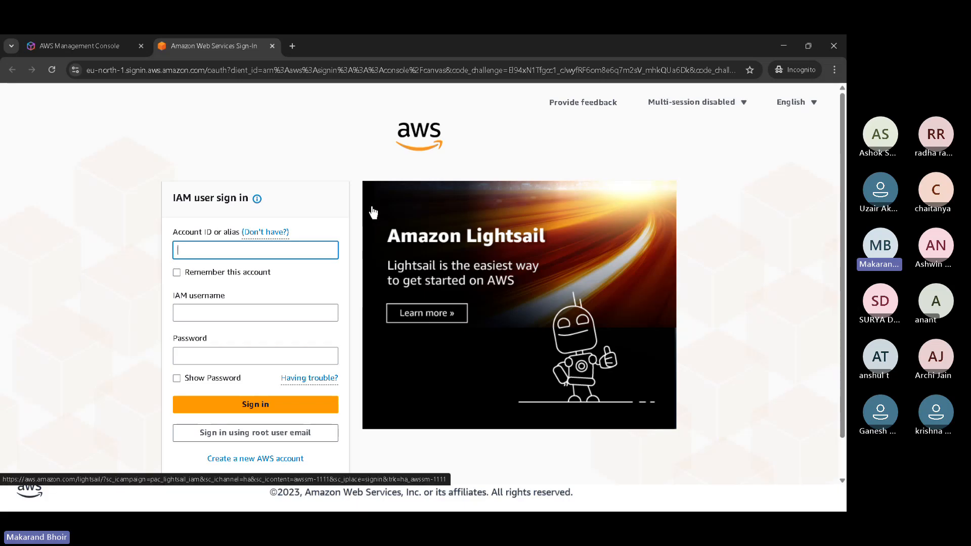
- Switch back to the window with the new user's sign-in details and return to the IAM users list
left_click_drag(179, 249, 125, 271)
key("Escape")
key("alt+Tab")
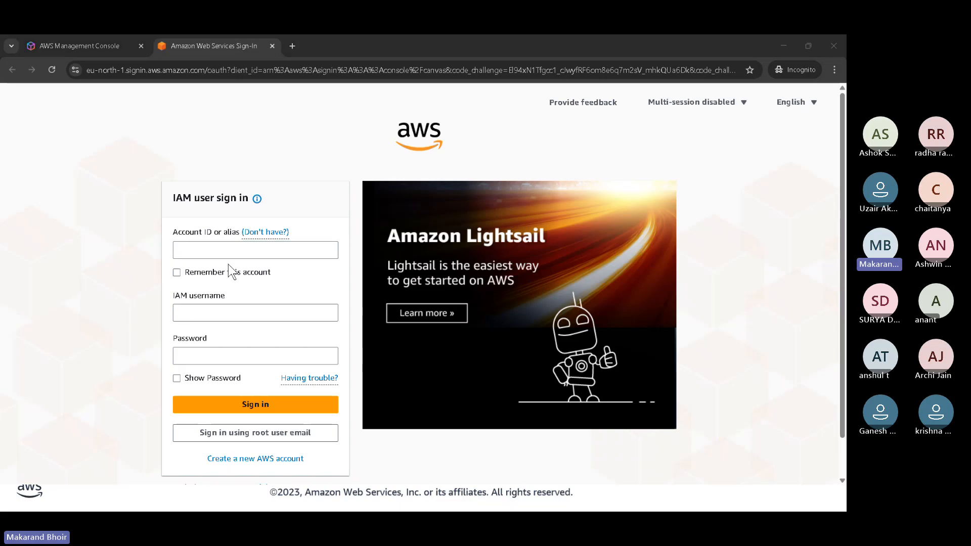
key("super")
mouse_move(405, 494)
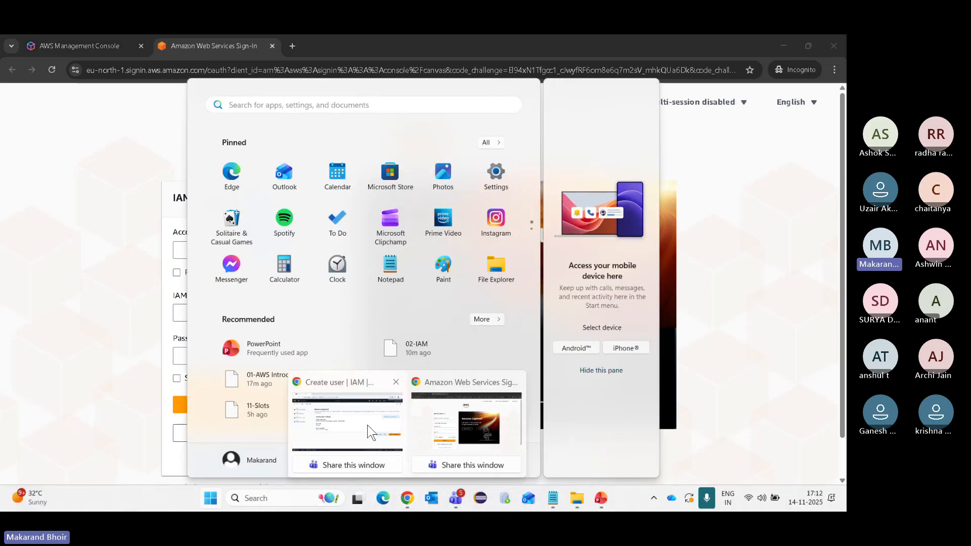
left_click(371, 432)
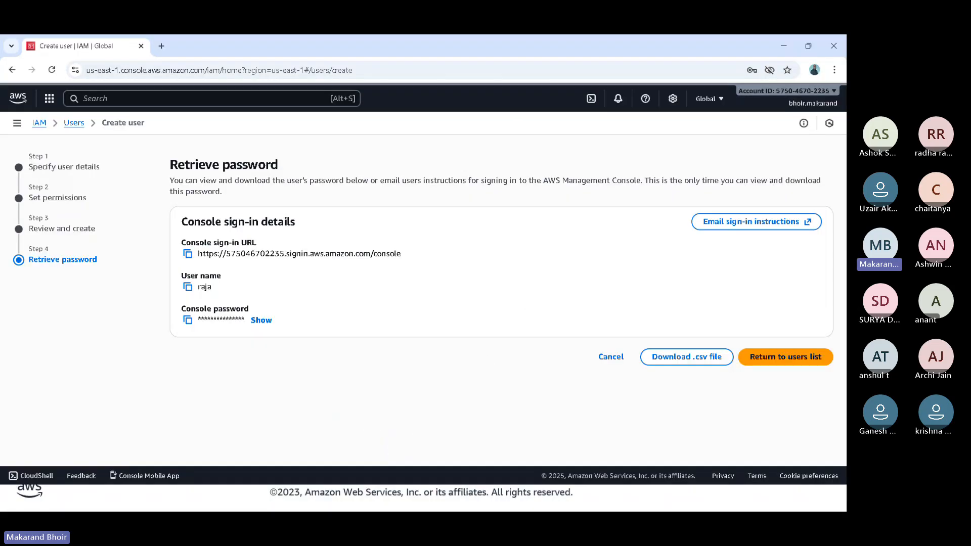
left_click(804, 360)
left_click(558, 339)
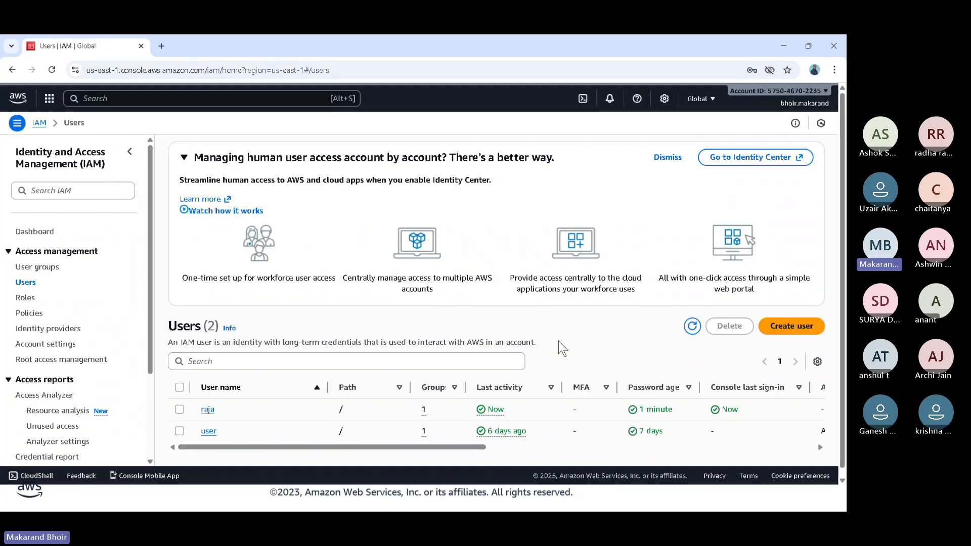
scroll(556, 341, "down", 1)
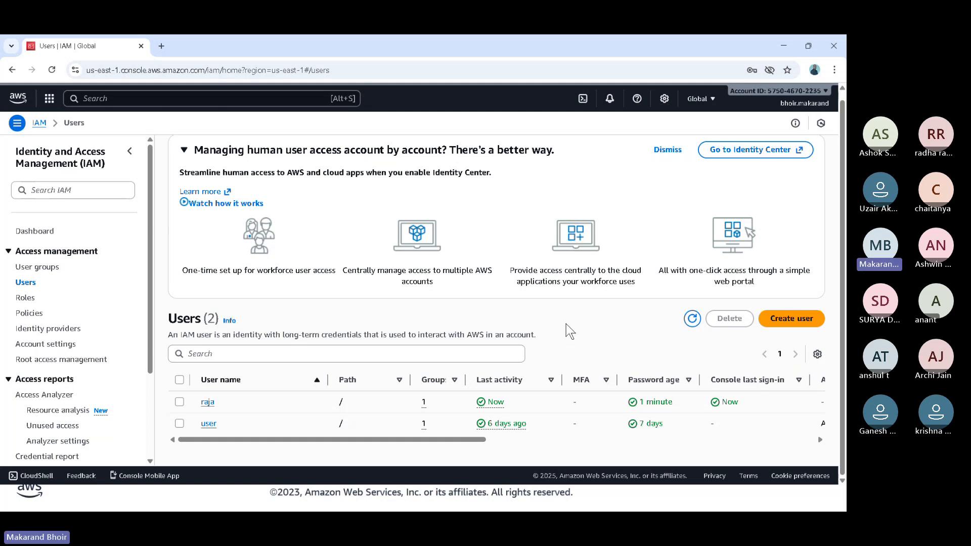
scroll(566, 325, "up", 1)
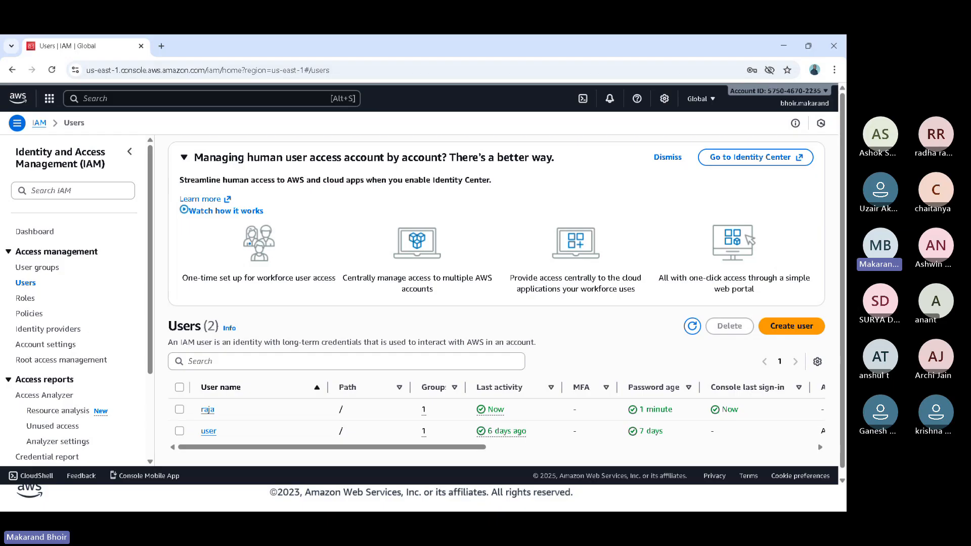
- Open another incognito window and load the new user's copied console sign-in URL
mouse_move(733, 79)
left_mouse_down()
mouse_move(839, 105)
mouse_move(798, 97)
mouse_move(782, 138)
left_mouse_up()
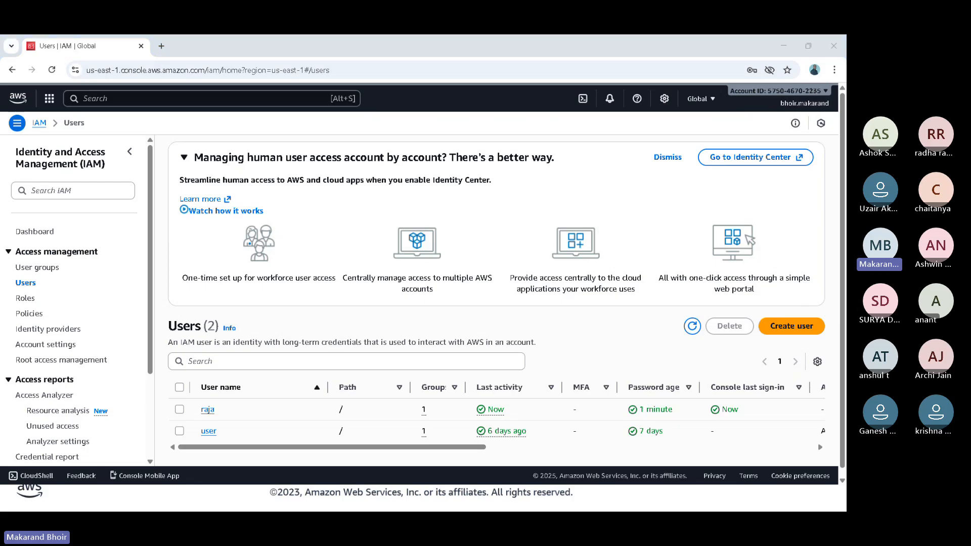
left_click(366, 414)
key("ctrl+shift+n")
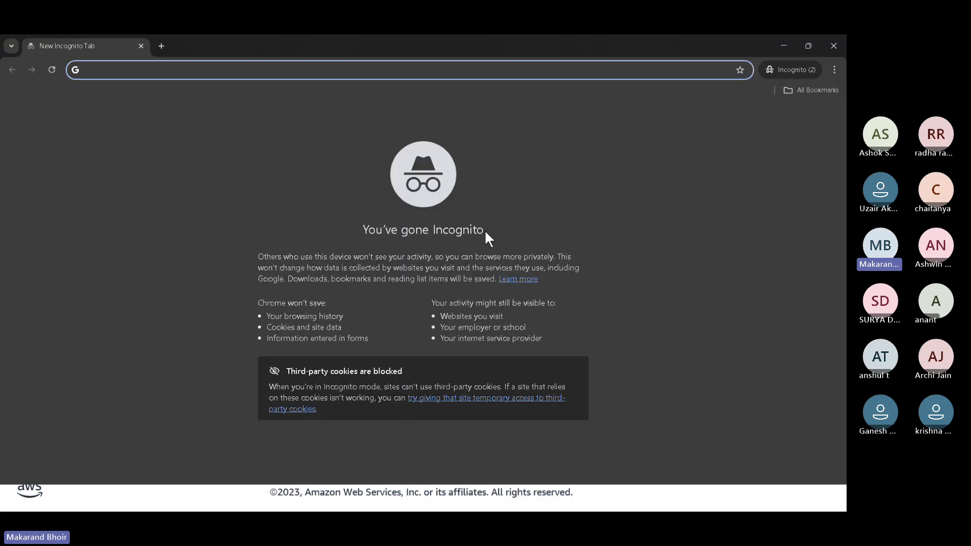
key("ctrl+v")
key("Return")
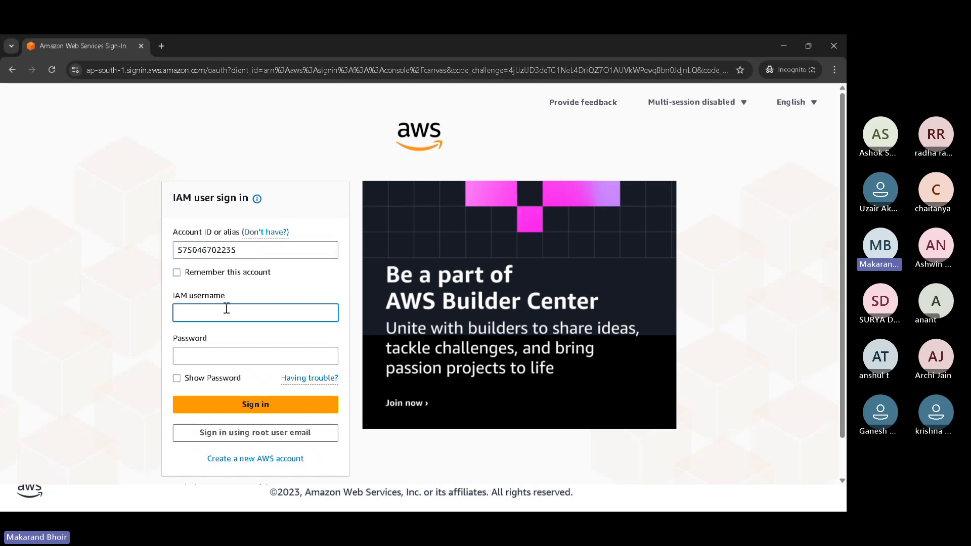
- Enter the new IAM user's user name and password, and sign in
type("raja")
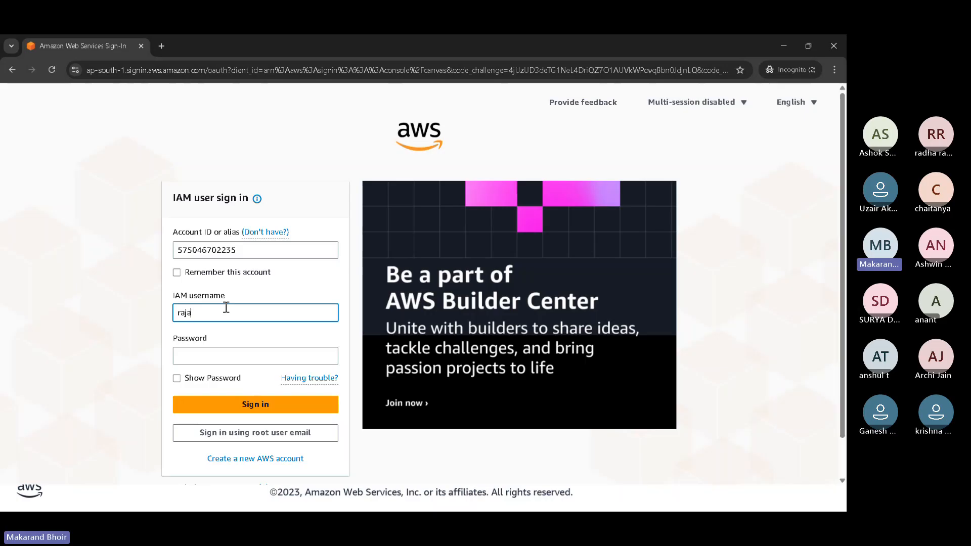
key("Tab")
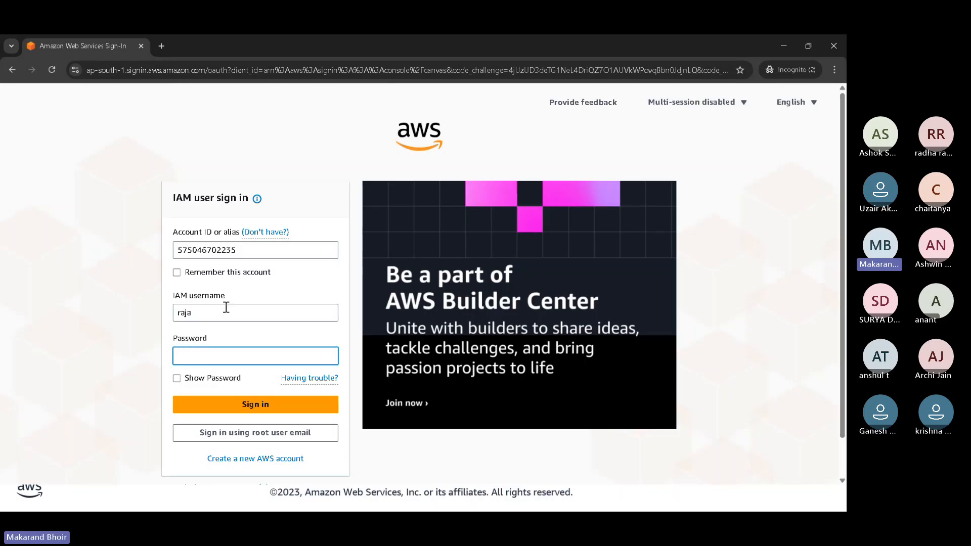
type("*******")
left_click(247, 407)
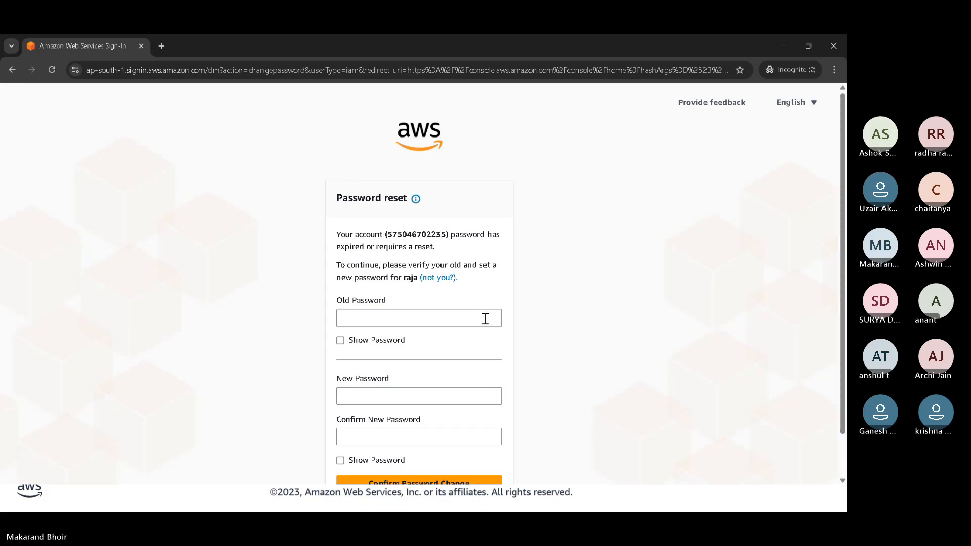
- Enter the old password in the password reset form
scroll(484, 321, "down", 1)
left_click(469, 269)
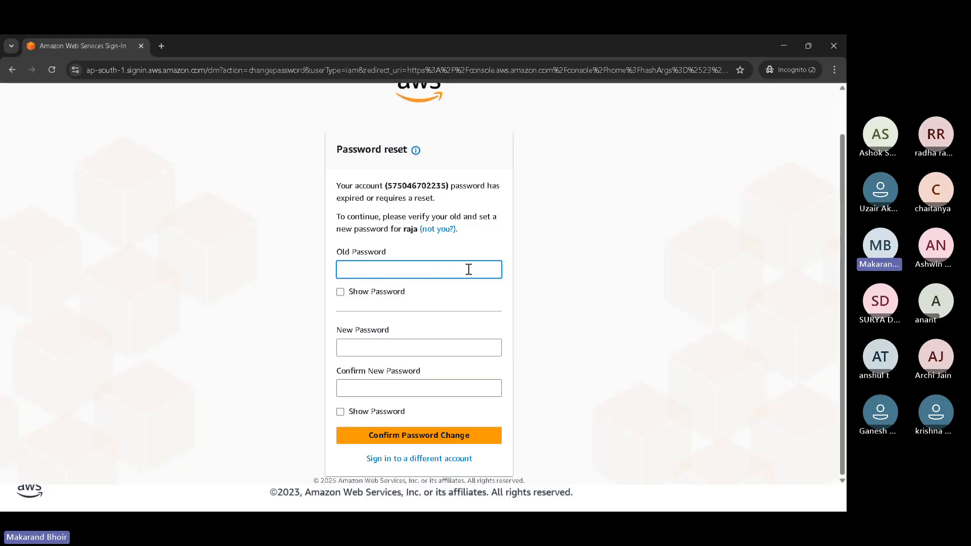
type("•••••••")
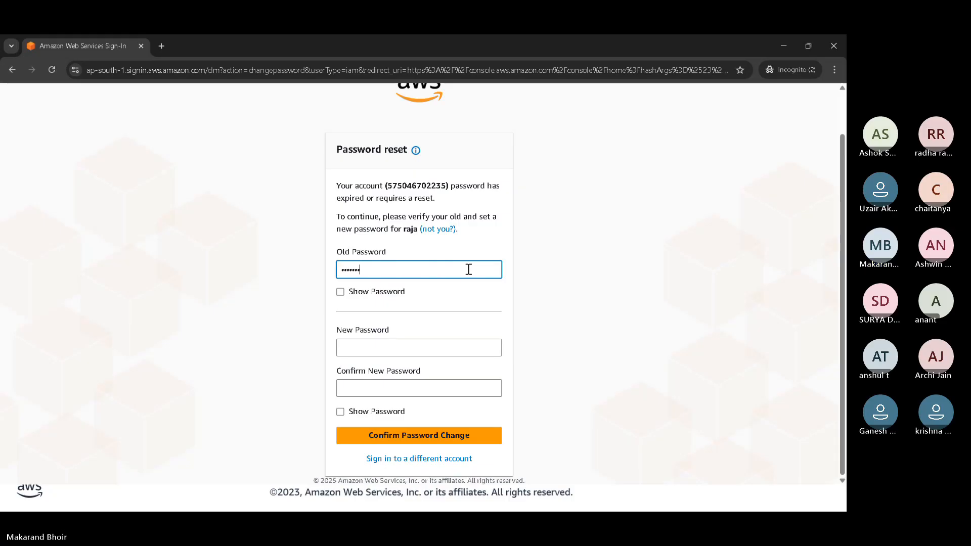
key("Tab")
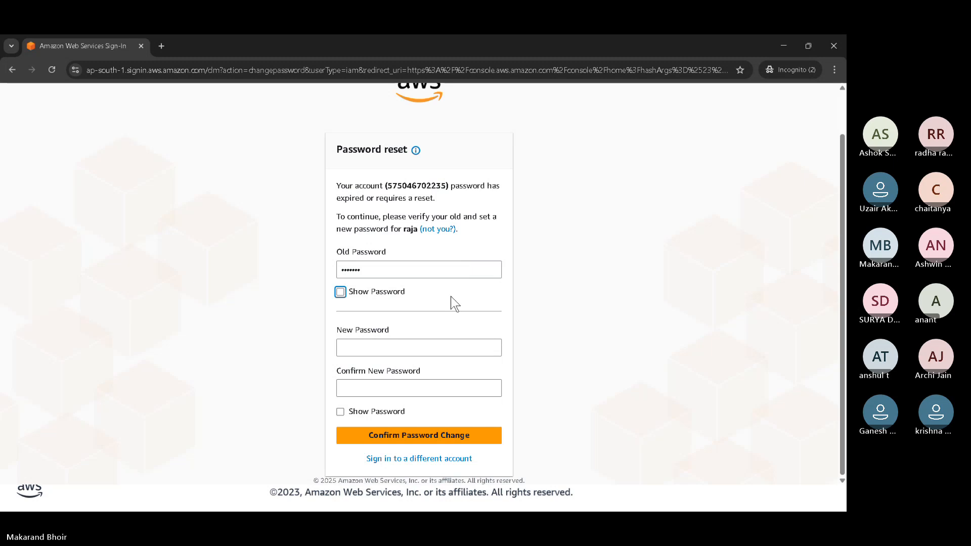
- Enter and repeat a new password, confirm the password change and continue to sign in to the console
left_click(408, 349)
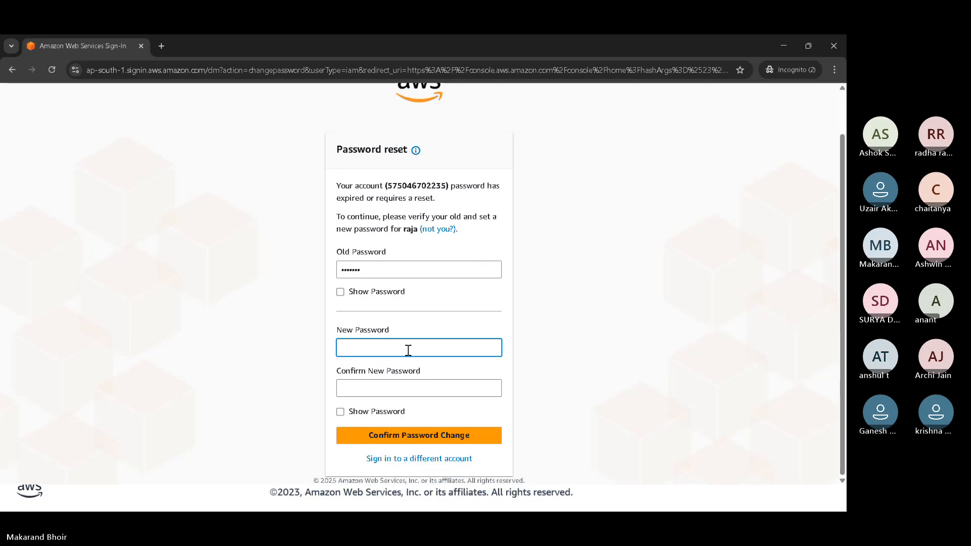
type("•••••••")
key("Tab")
type("••")
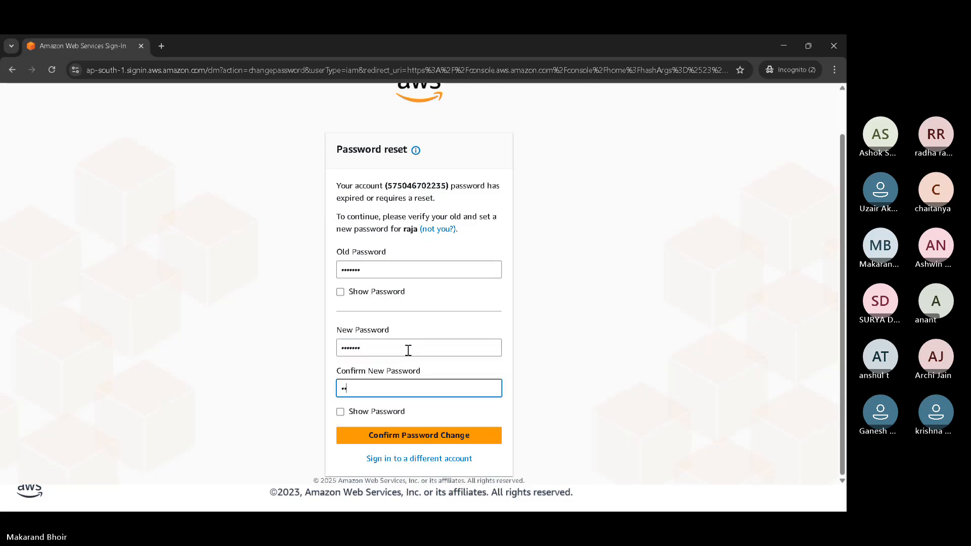
type("•••••")
left_click(376, 438)
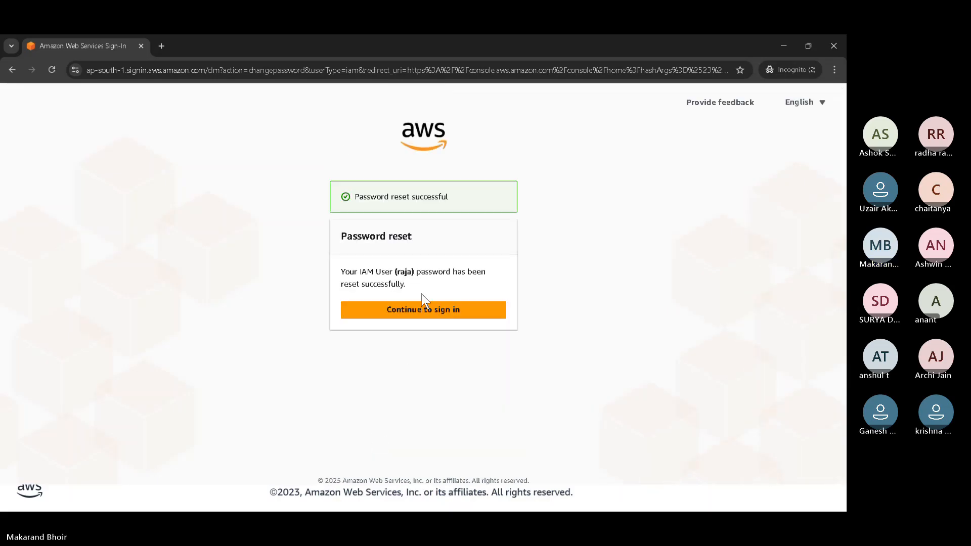
left_click(420, 315)
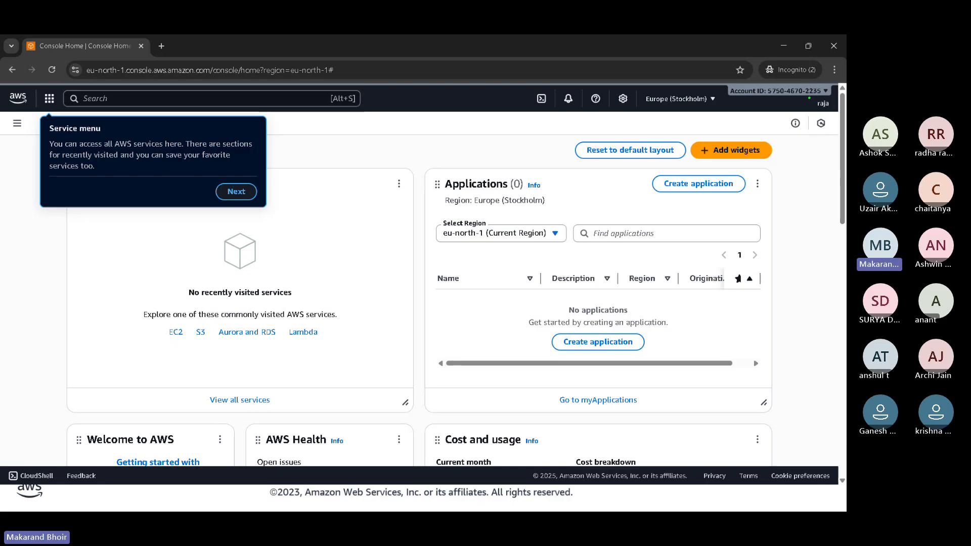
- Search the console for IAM and open the IAM service
mouse_move(810, 94)
left_mouse_down()
mouse_move(843, 115)
mouse_move(820, 108)
left_mouse_up()
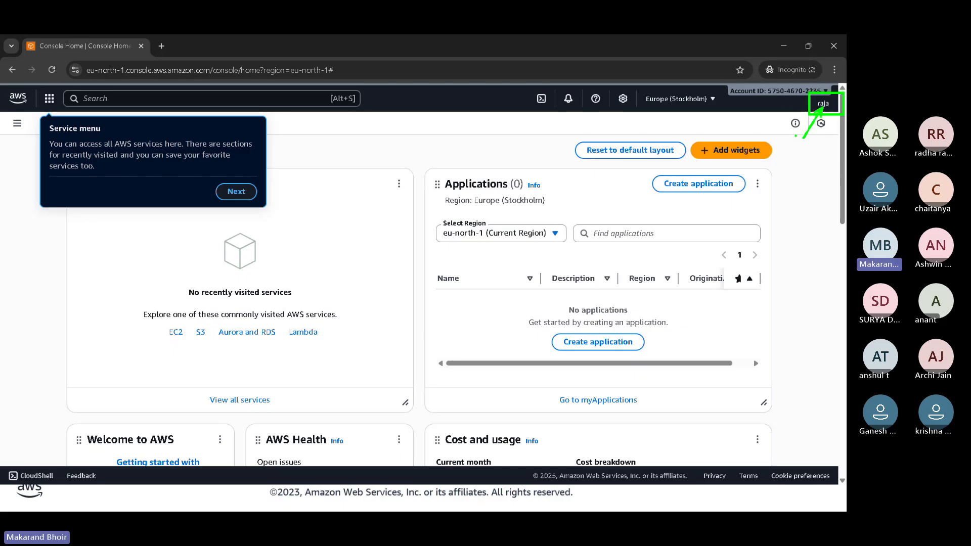
left_click(257, 99)
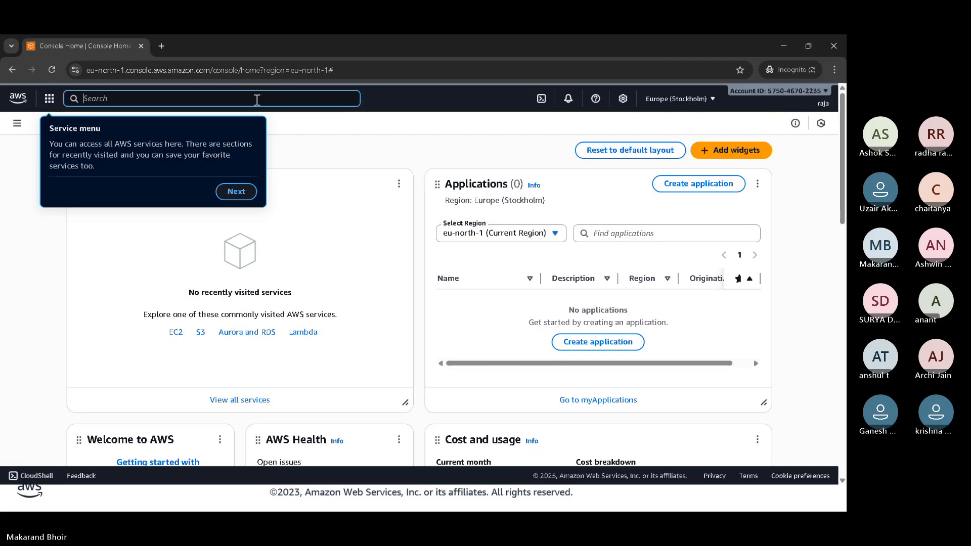
type("IAM")
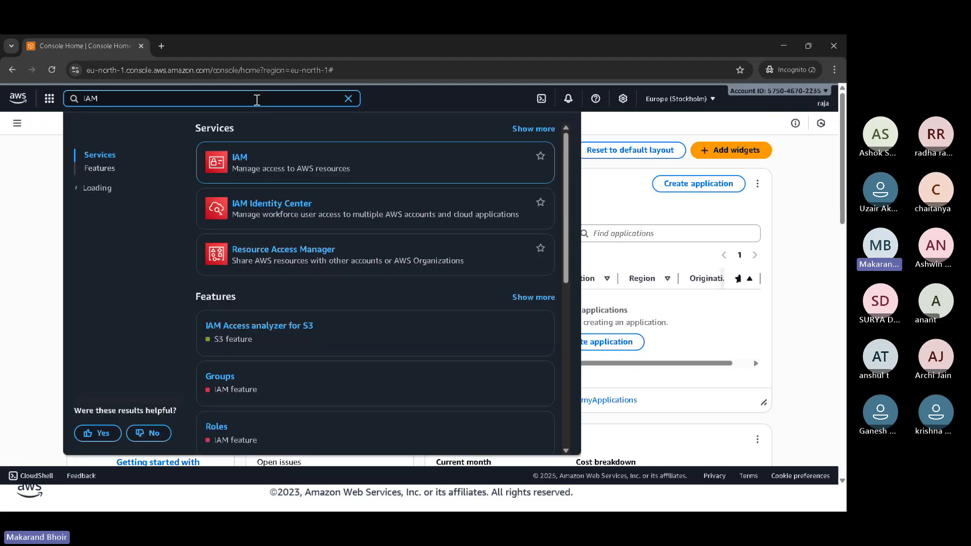
left_click(241, 161)
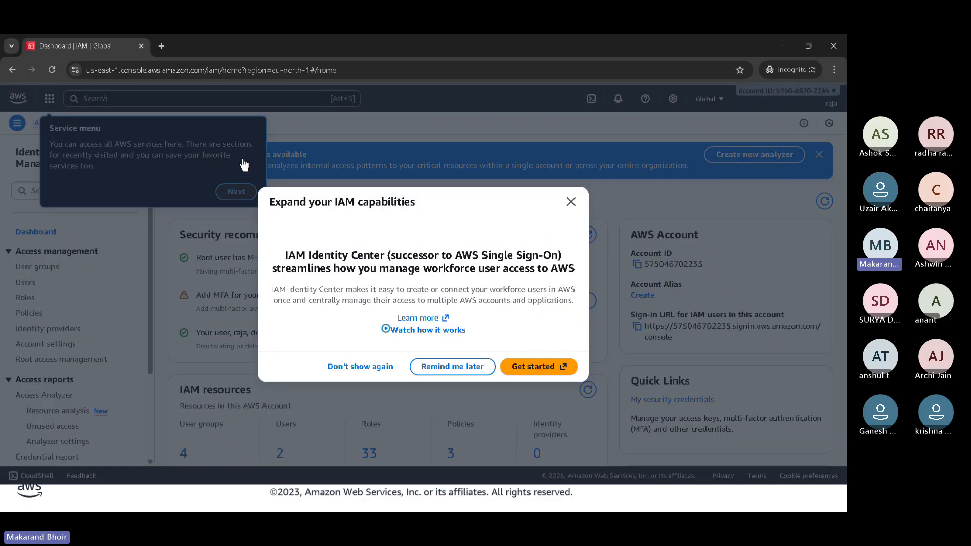
- Close the IAM Identity Center offer and step through the Service menu, Unified Search and Unified Settings tips
left_click(572, 205)
left_click(235, 192)
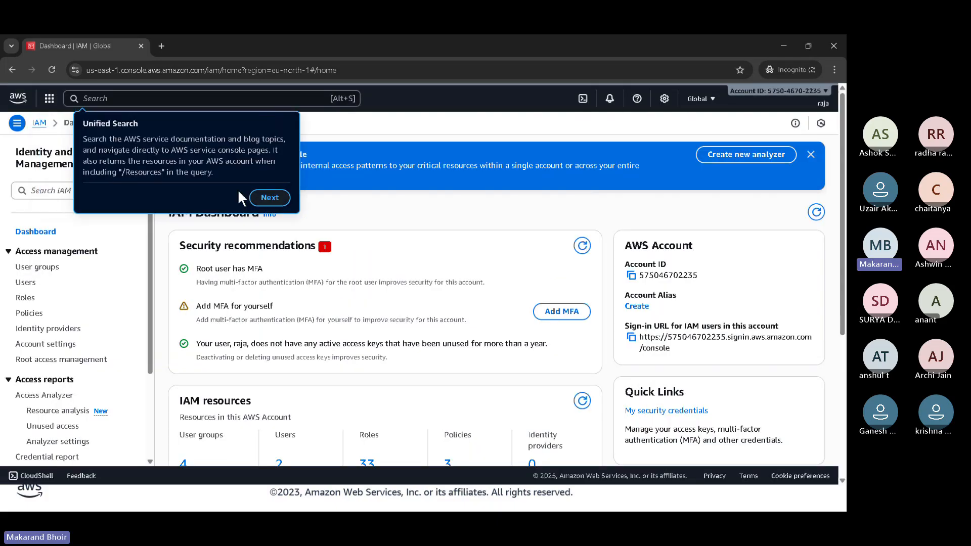
left_click(269, 198)
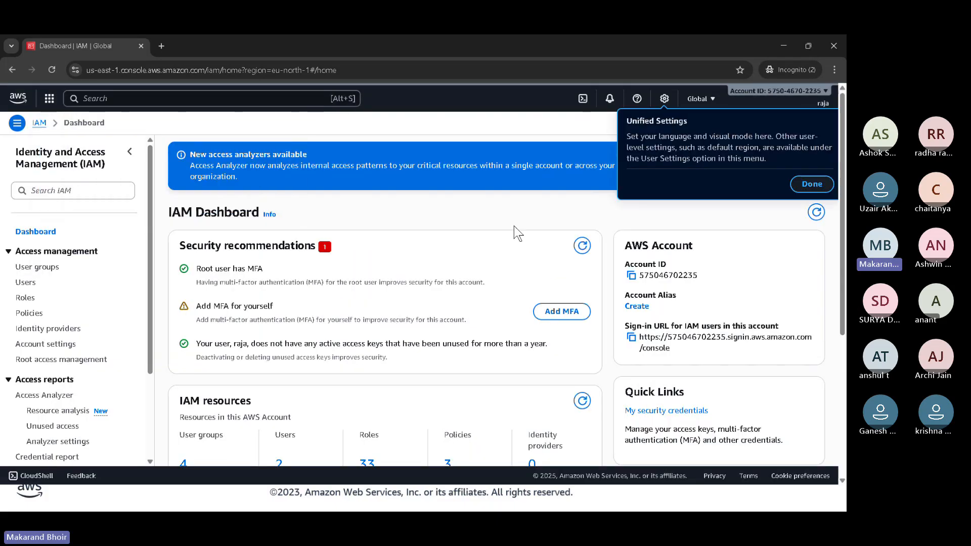
left_click(815, 185)
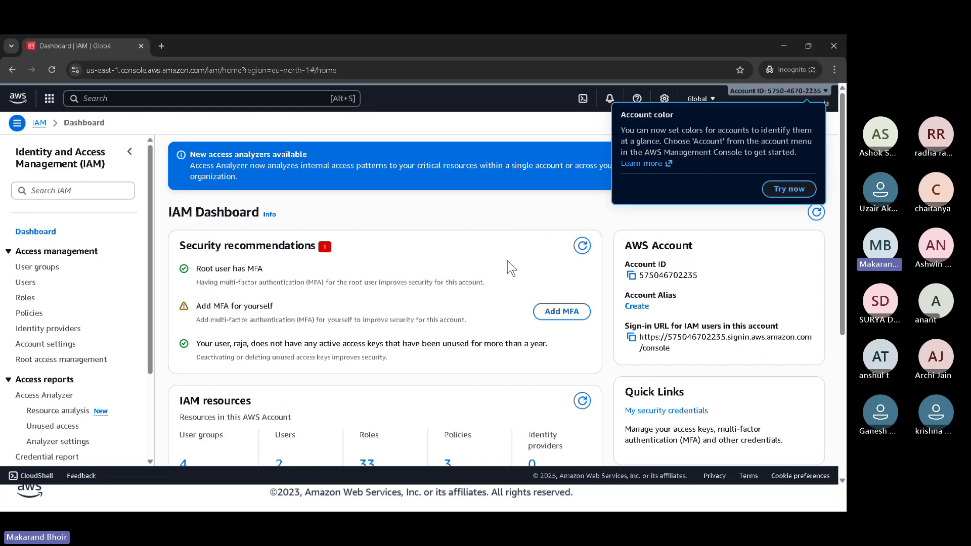
- Start creating an IAM user named DD from the users list, without console access, and continue to setting permissions
scroll(508, 259, "down", 3)
left_click(32, 283)
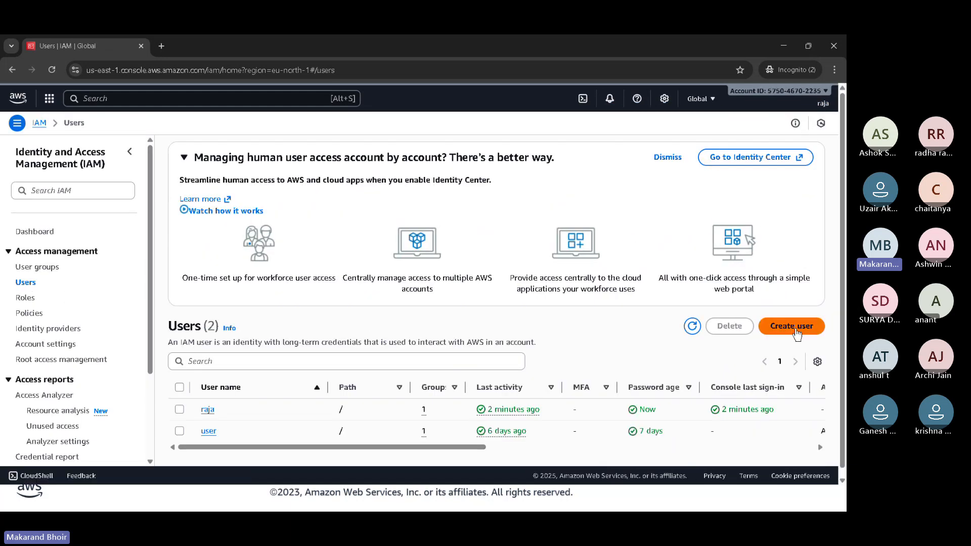
left_click(792, 327)
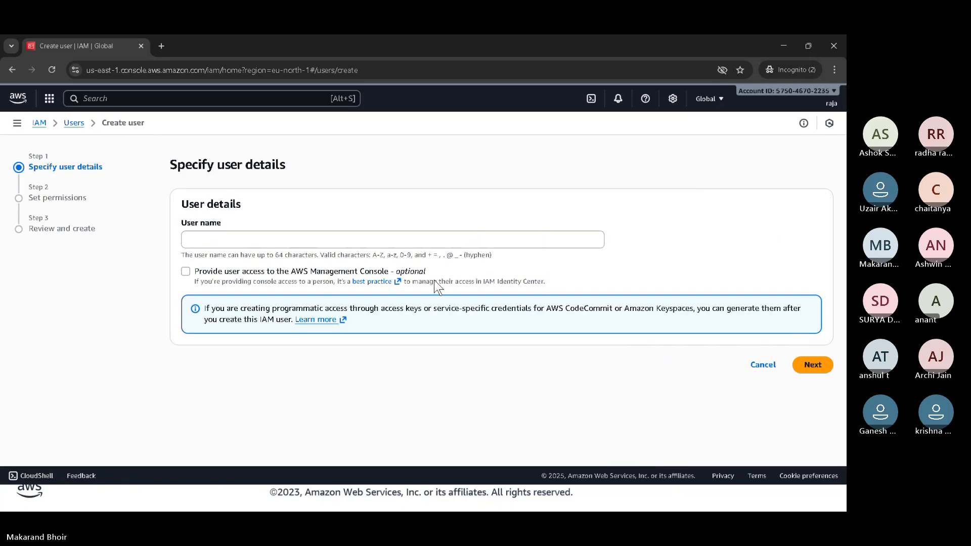
left_click(437, 240)
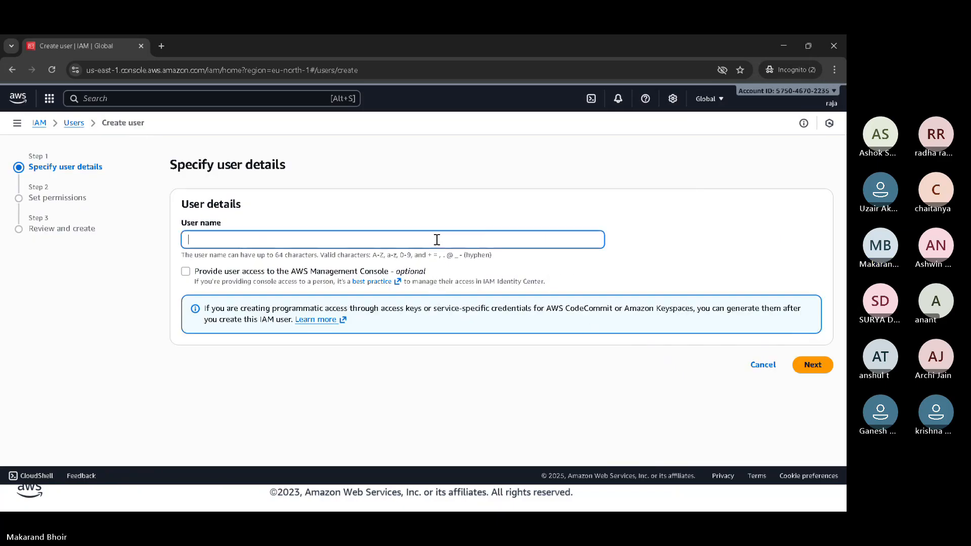
type("DD")
left_click(806, 363)
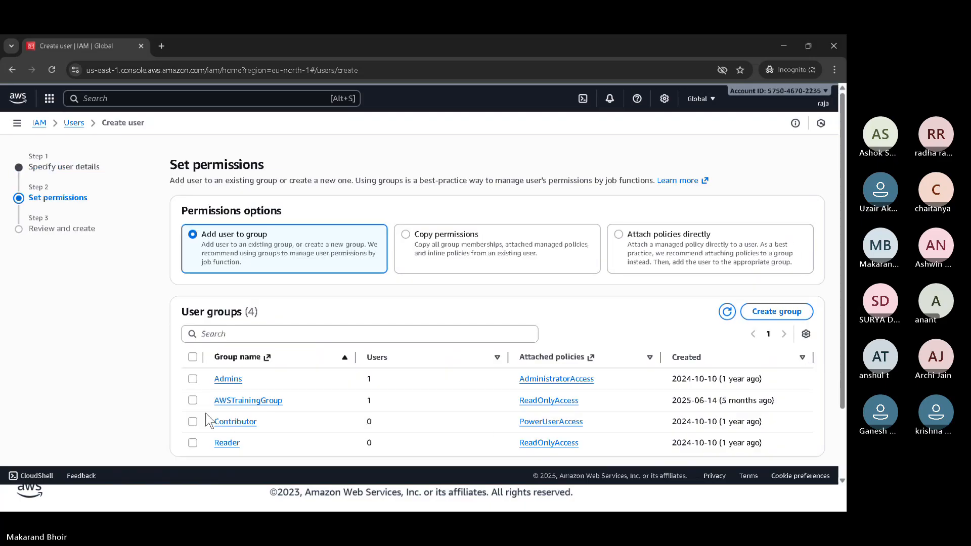
- Assign the new user to AWSTrainingGroup, continue to the review, and try to create the user
left_click(193, 400)
scroll(561, 463, "down", 3)
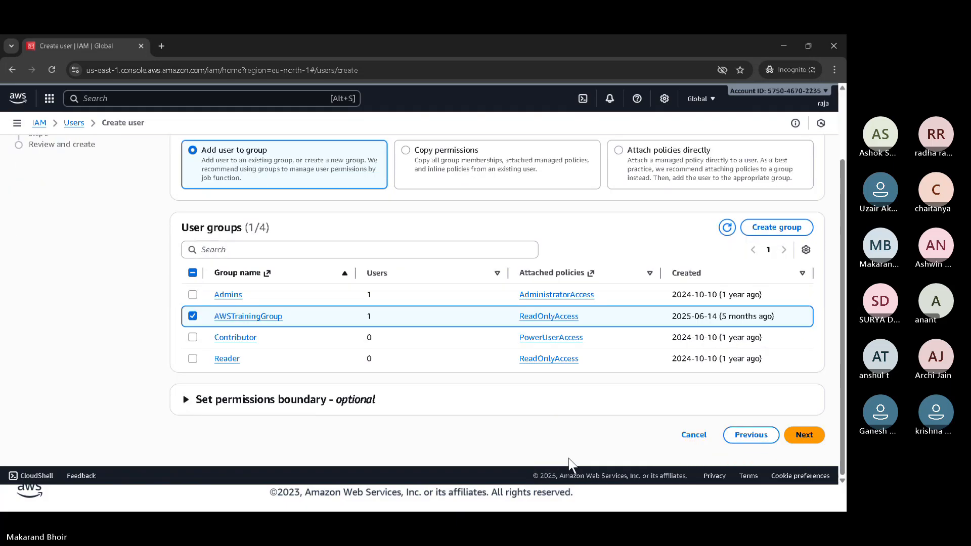
left_click(800, 434)
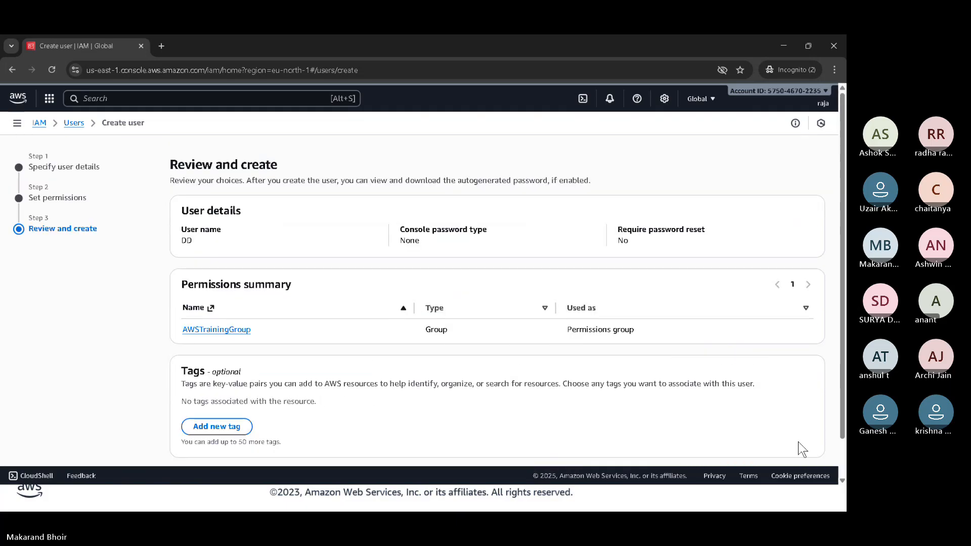
scroll(798, 442, "down", 1)
left_click(798, 442)
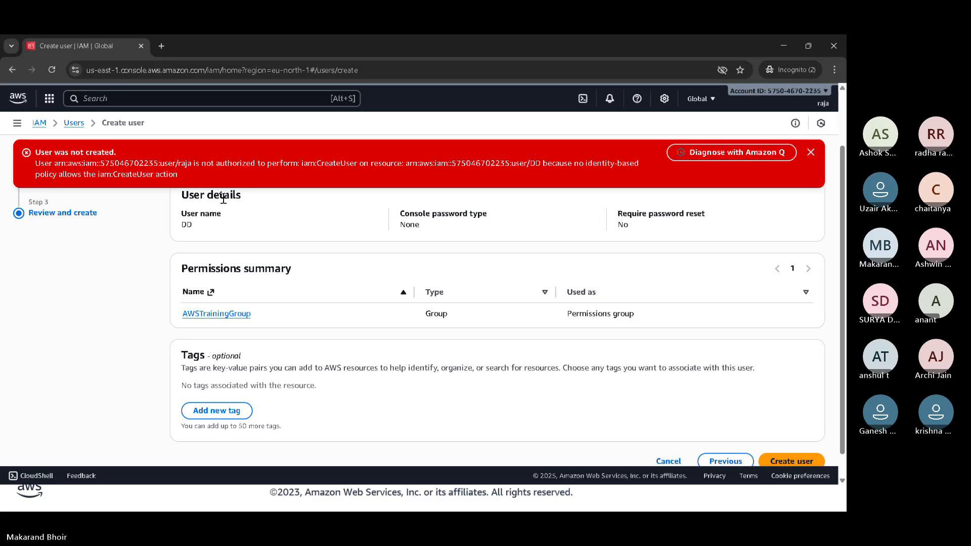
key("ctrl+2")
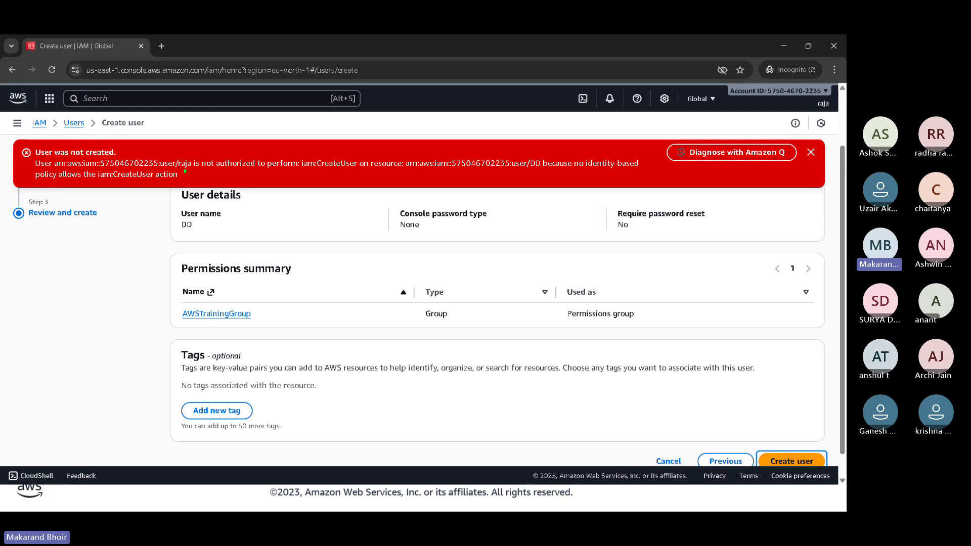
mouse_move(185, 171)
left_mouse_down()
mouse_move(296, 172)
mouse_move(269, 198)
left_mouse_up()
- Minimize both IAM console windows and close the incognito sign-in window to return to the presentation slide
left_click(791, 43)
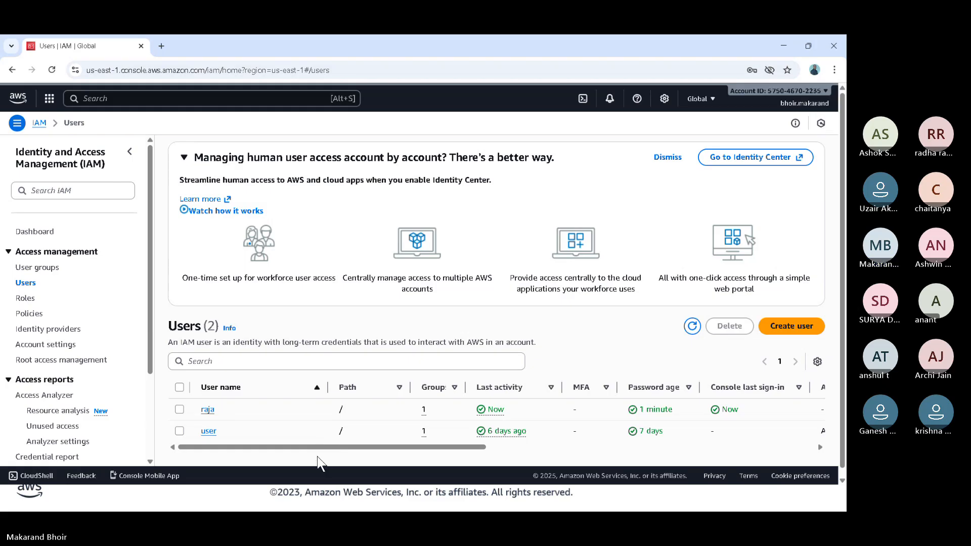
left_click(785, 47)
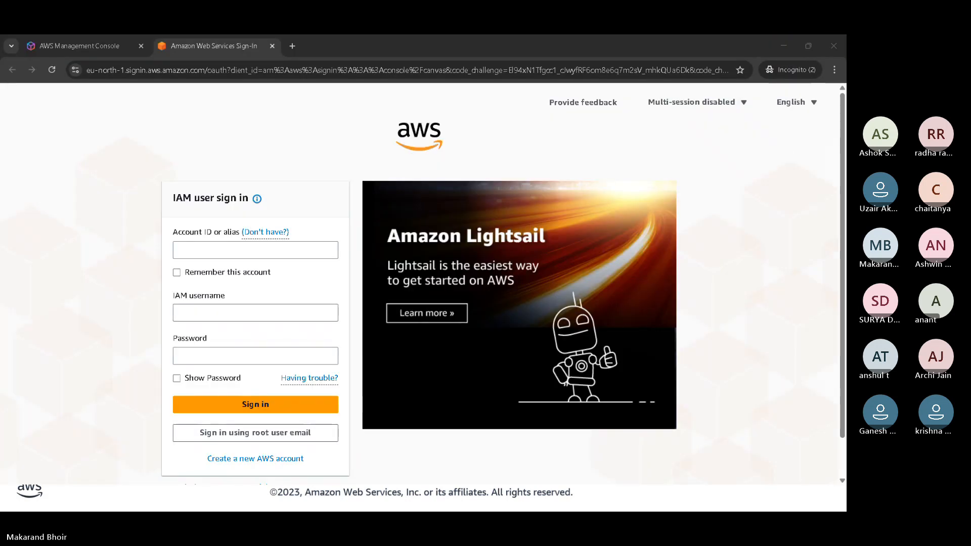
left_click(833, 41)
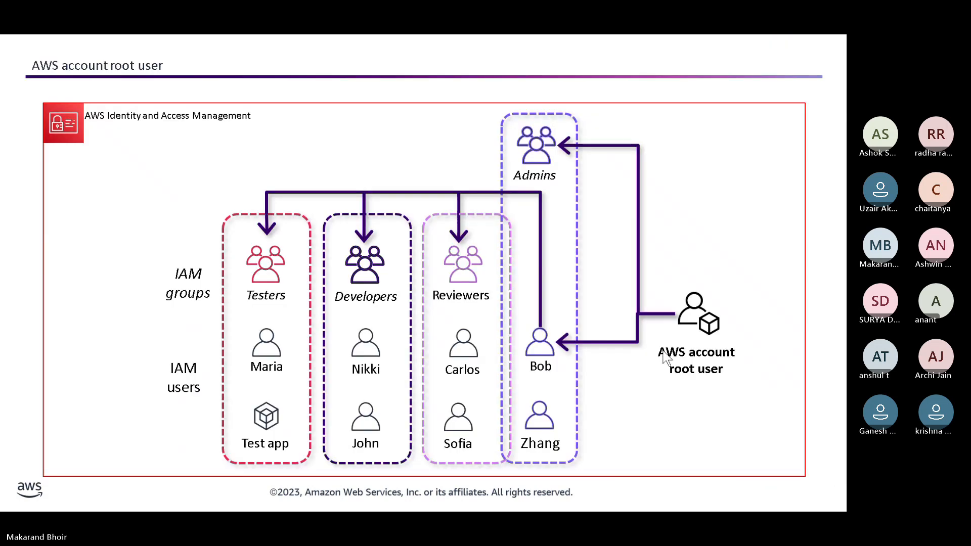
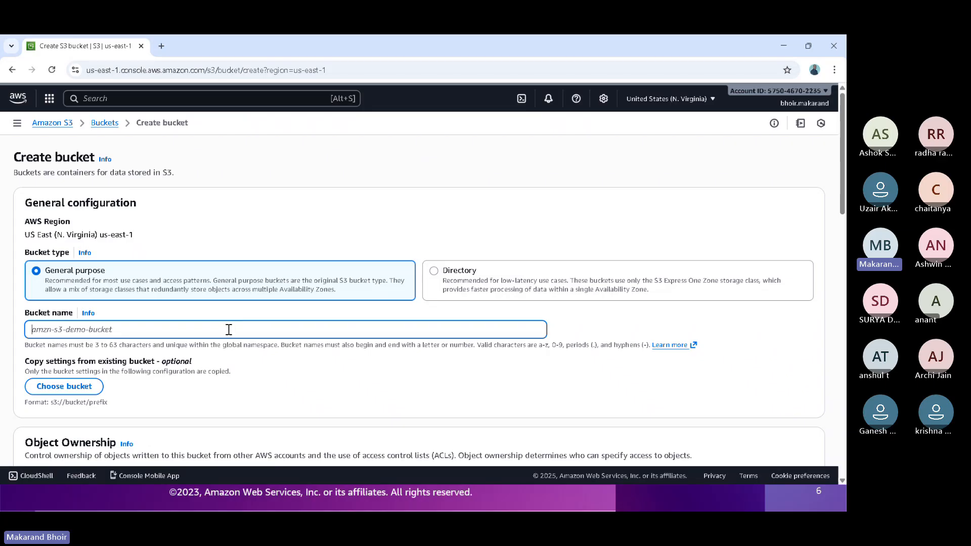
- Name the new general purpose S3 bucket mybucket171725
type("myb")
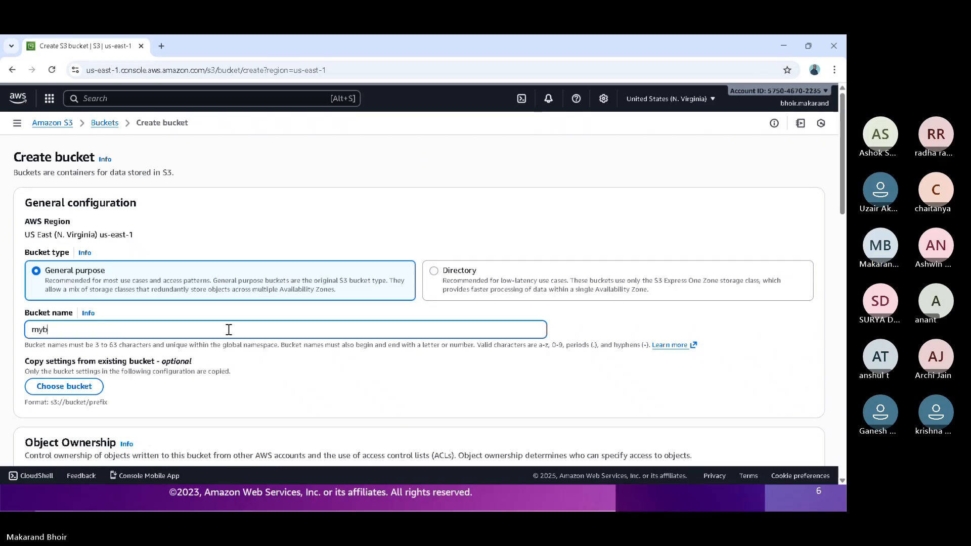
type("ucket171725")
left_click(380, 382)
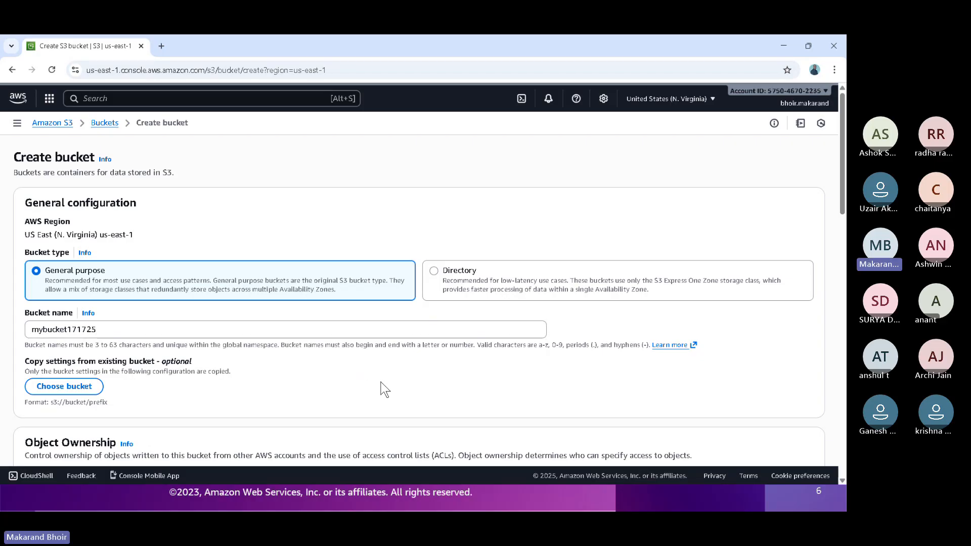
- Create the bucket with the default object ownership, public access blocking, versioning and encryption settings
scroll(381, 382, "down", 2)
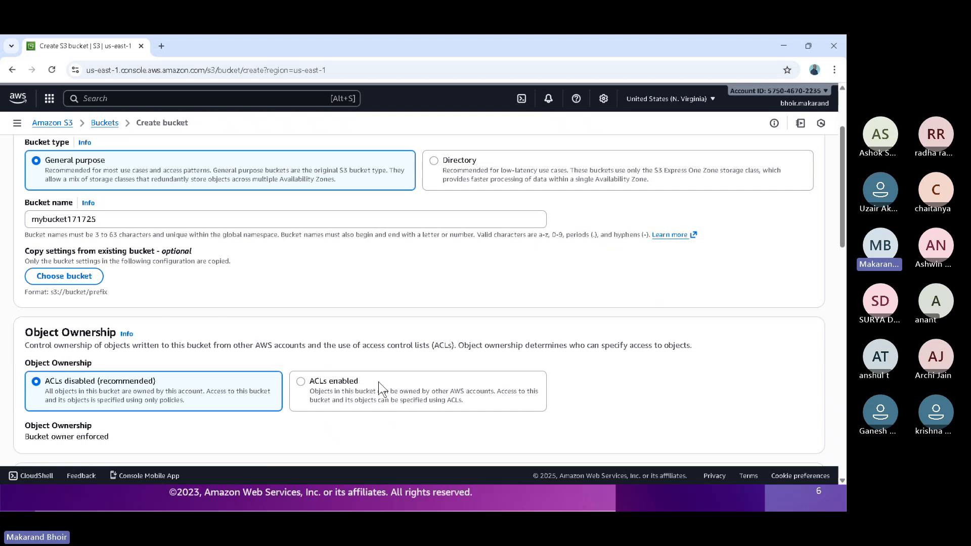
scroll(379, 382, "down", 1)
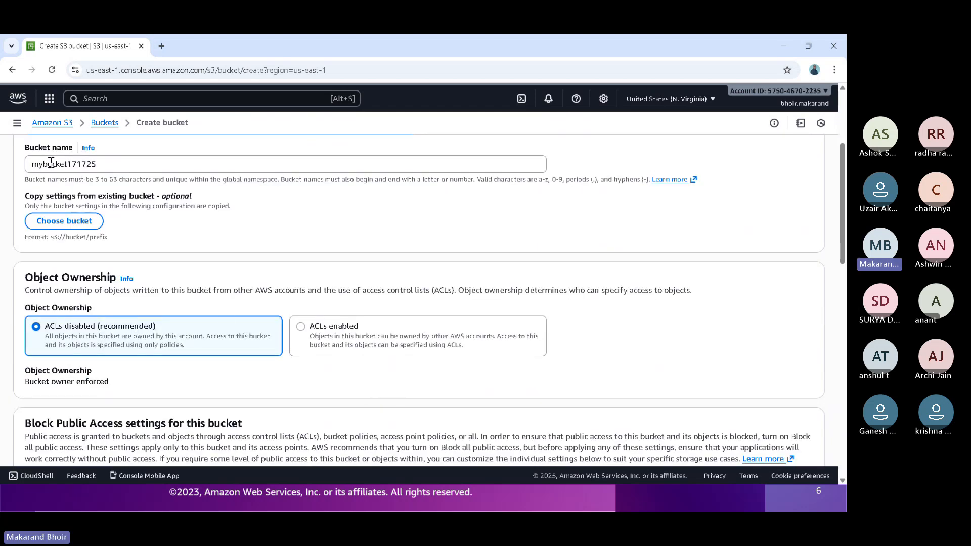
scroll(217, 248, "down", 3)
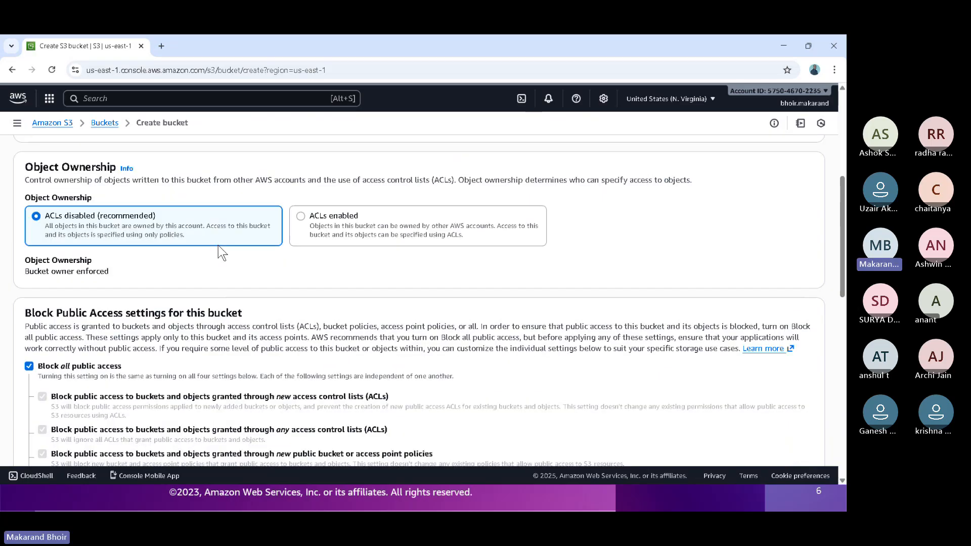
scroll(218, 250, "down", 3)
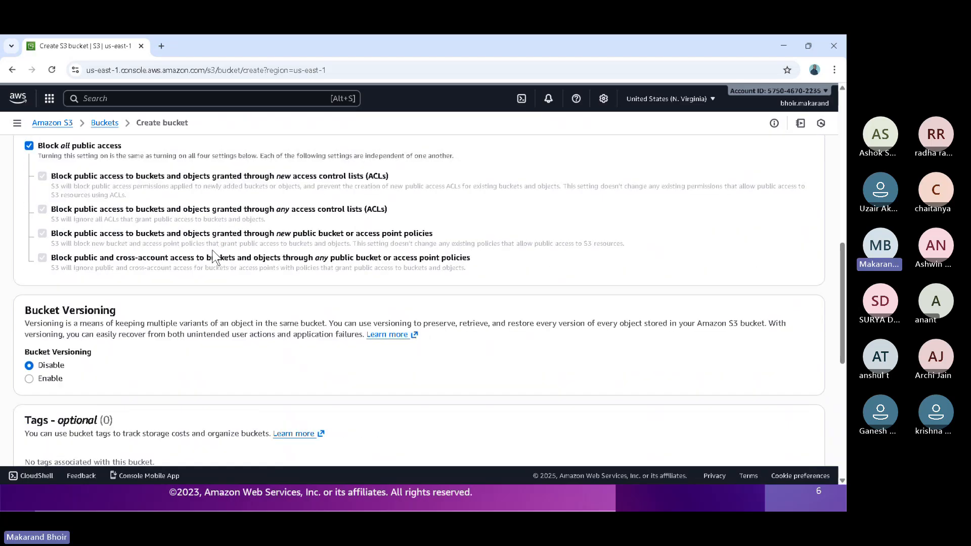
scroll(112, 245, "up", 1)
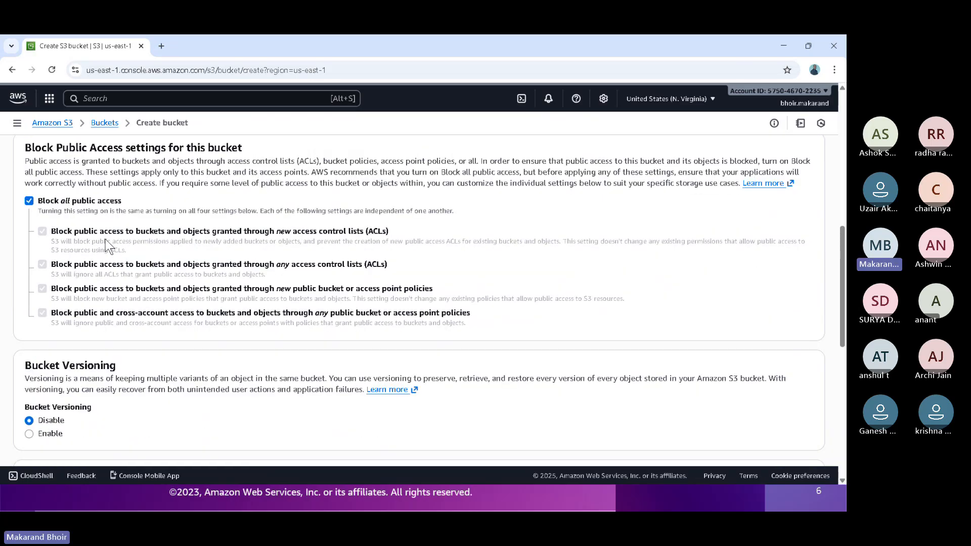
scroll(174, 202, "down", 5)
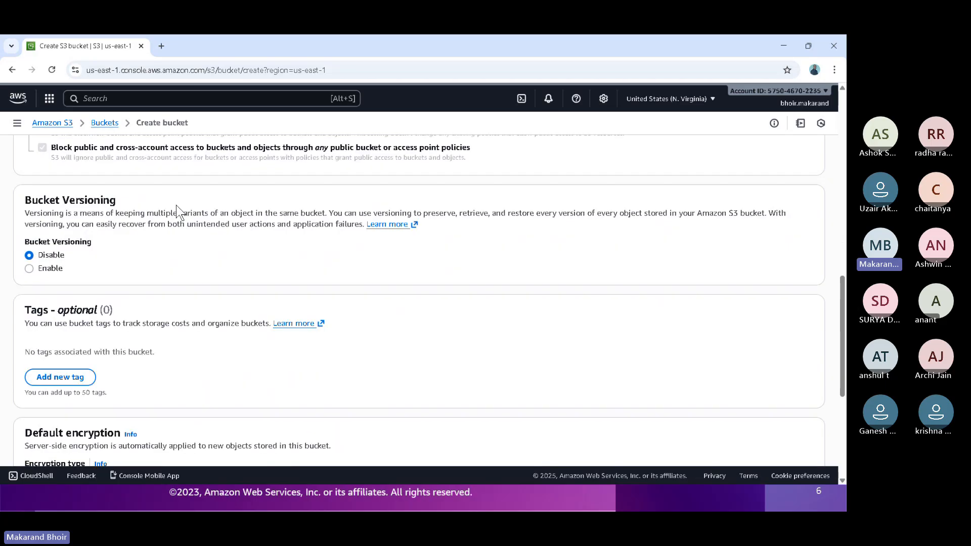
scroll(176, 205, "down", 3)
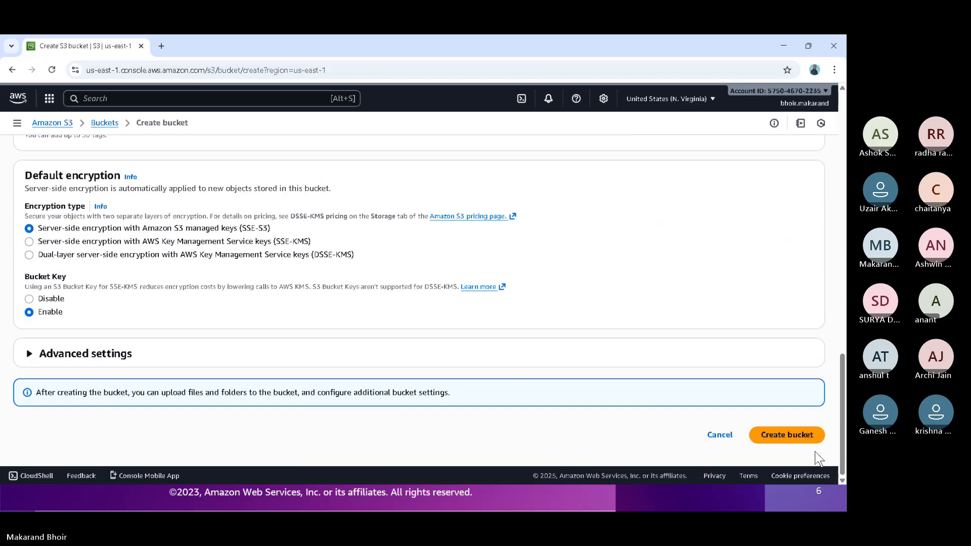
left_click(787, 441)
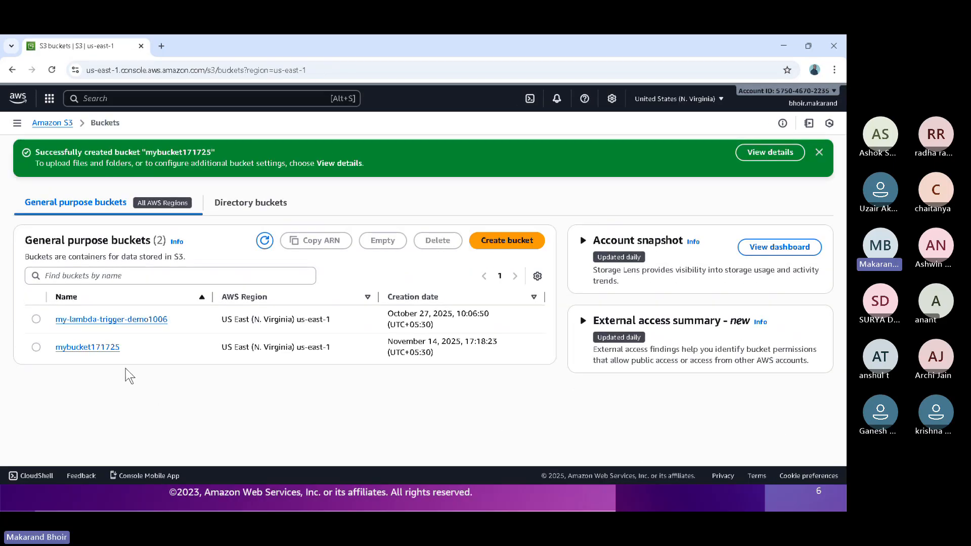
- Open mybucket171725 and add az-400-designing-and-implementing-microsoft-devops-solutions from the Badges folder to a new upload
left_click(107, 349)
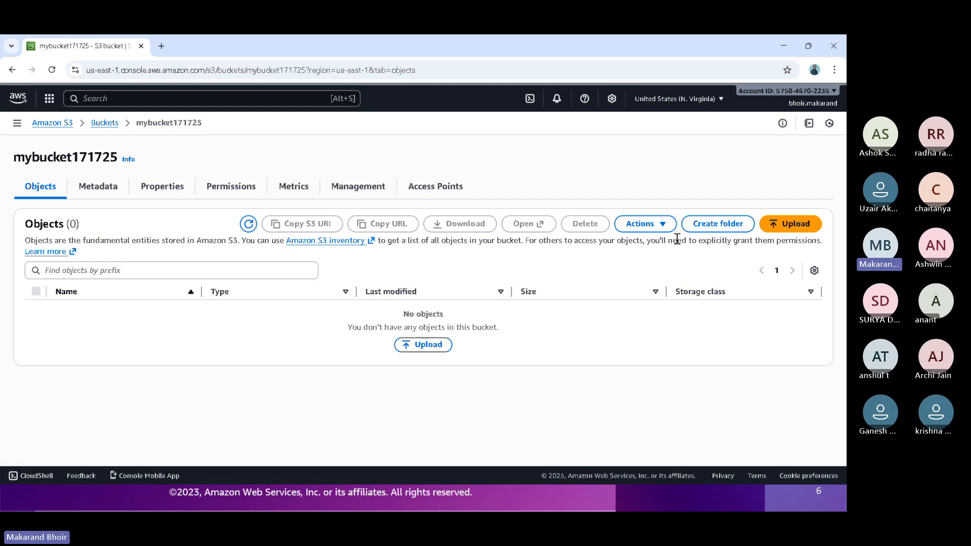
left_click(778, 229)
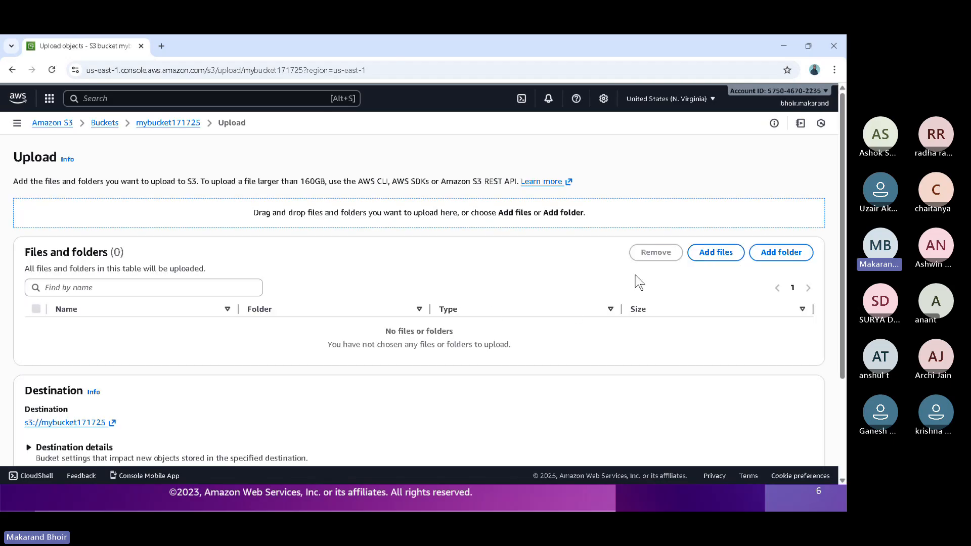
left_click(729, 258)
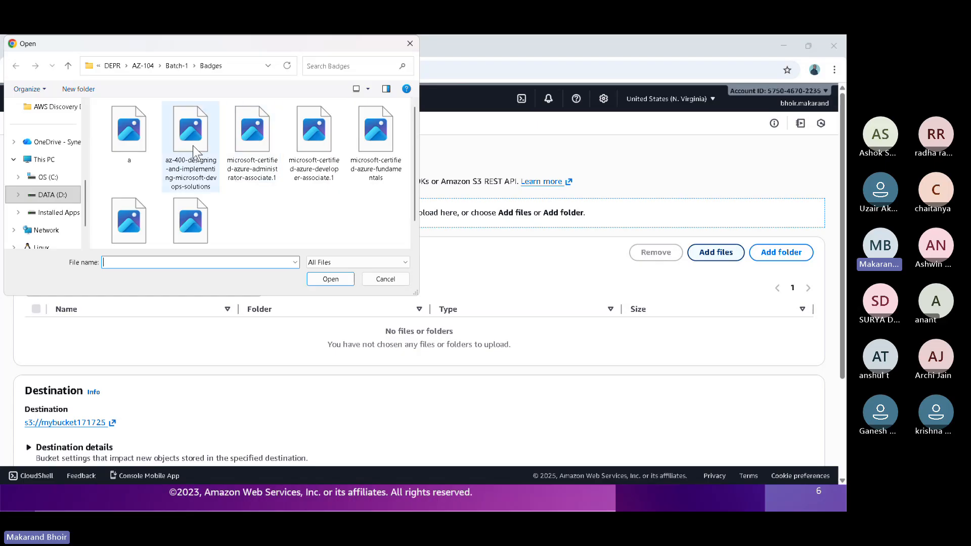
scroll(192, 148, "down", 1)
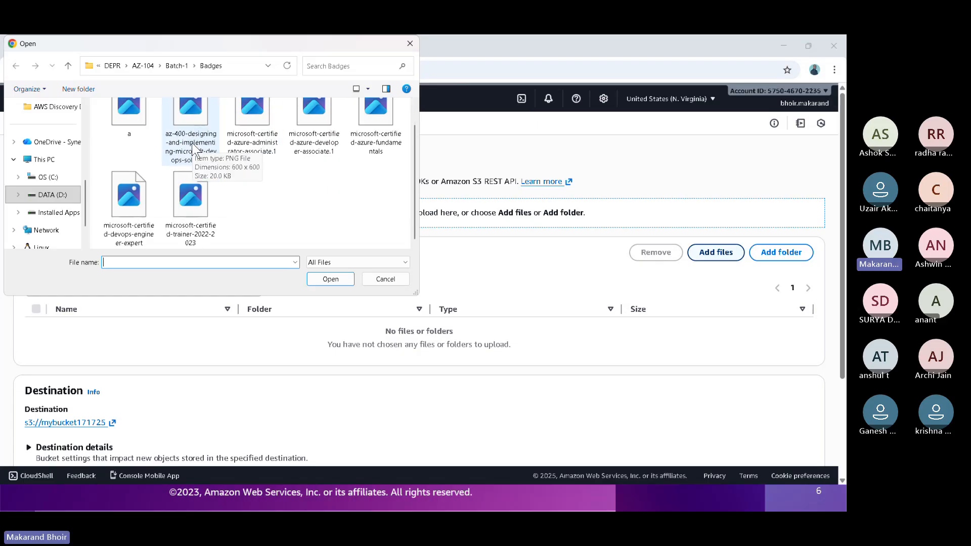
scroll(192, 149, "up", 1)
left_click(192, 147)
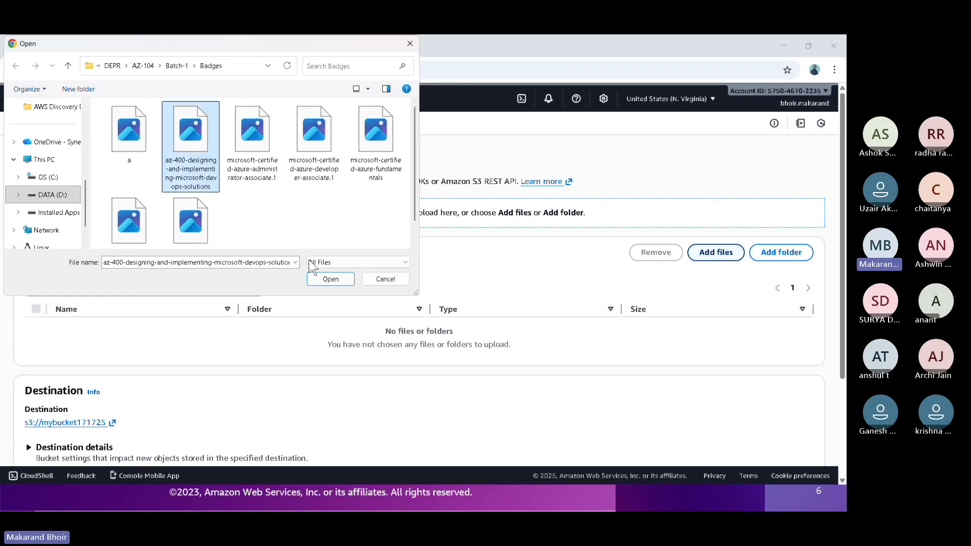
left_click(334, 281)
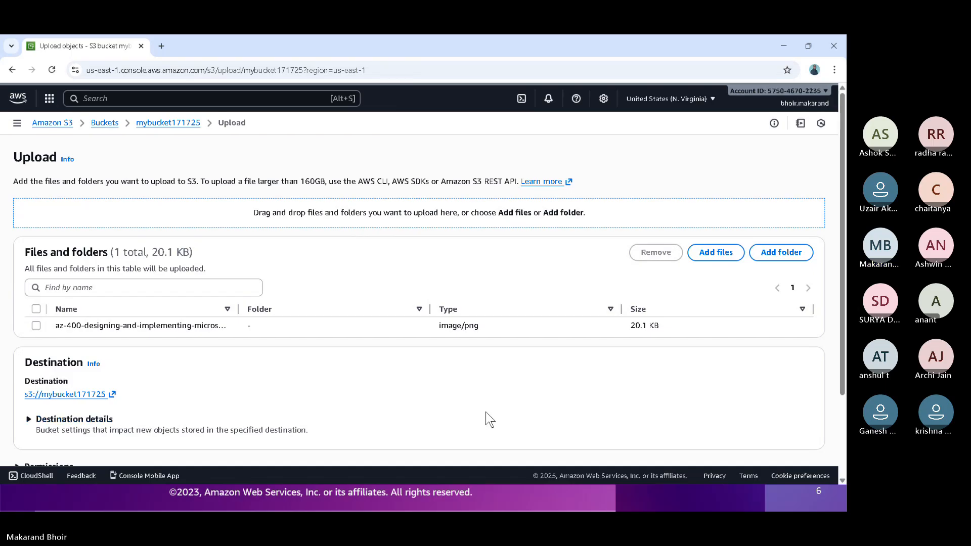
- Upload the added PNG file to the bucket and widen the Name column in the uploaded files table
scroll(485, 412, "down", 2)
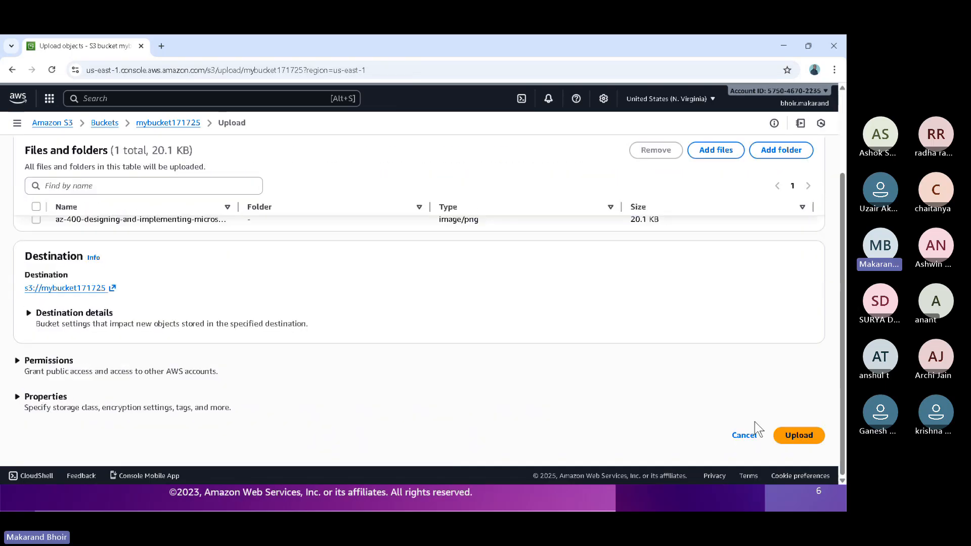
left_click(800, 438)
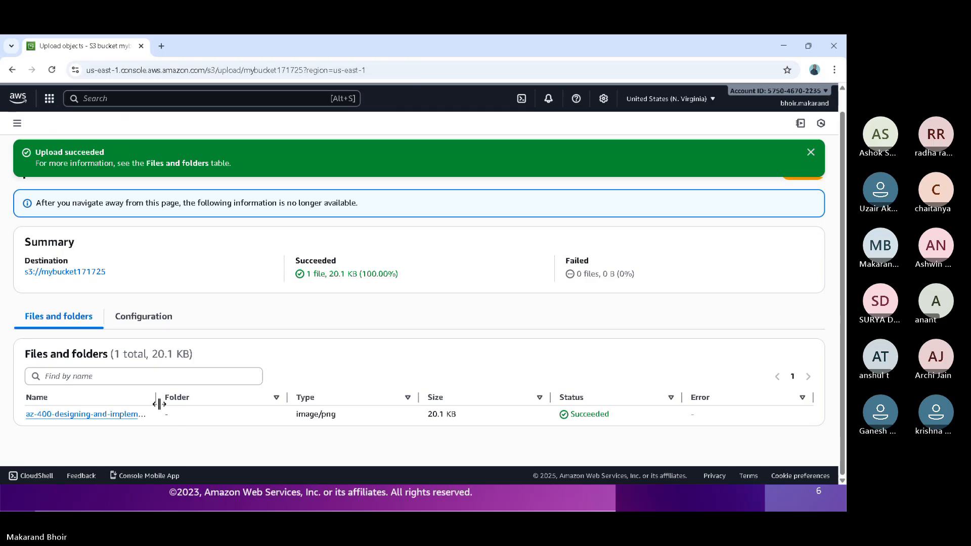
left_click_drag(155, 398, 213, 400)
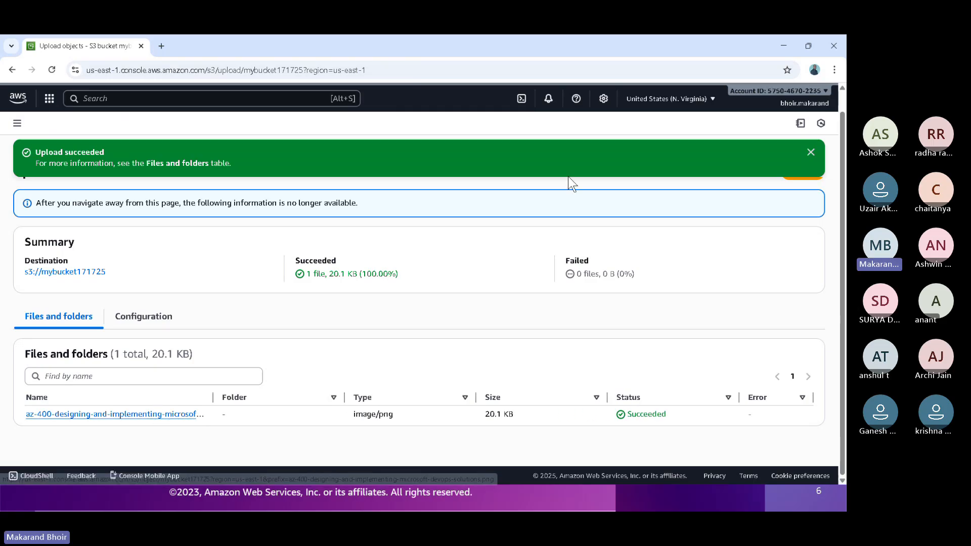
- Minimize the administrator's console window and switch to the incognito browser window signed in as the IAM user
left_click(782, 47)
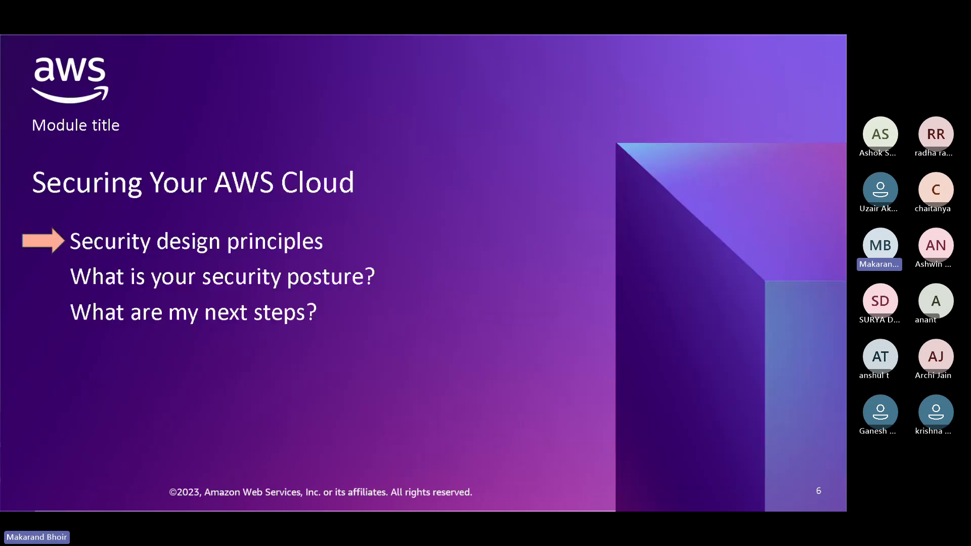
key("super")
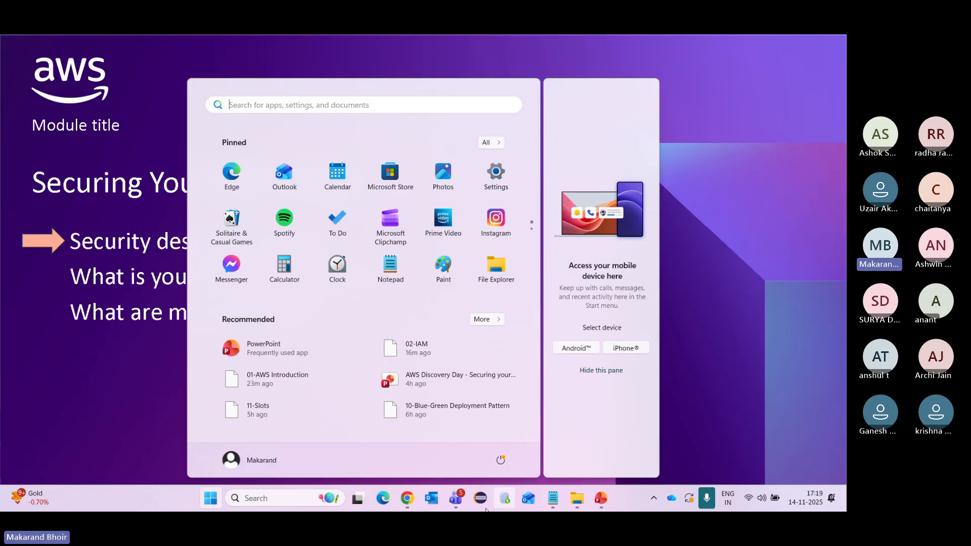
mouse_move(407, 500)
left_click(466, 426)
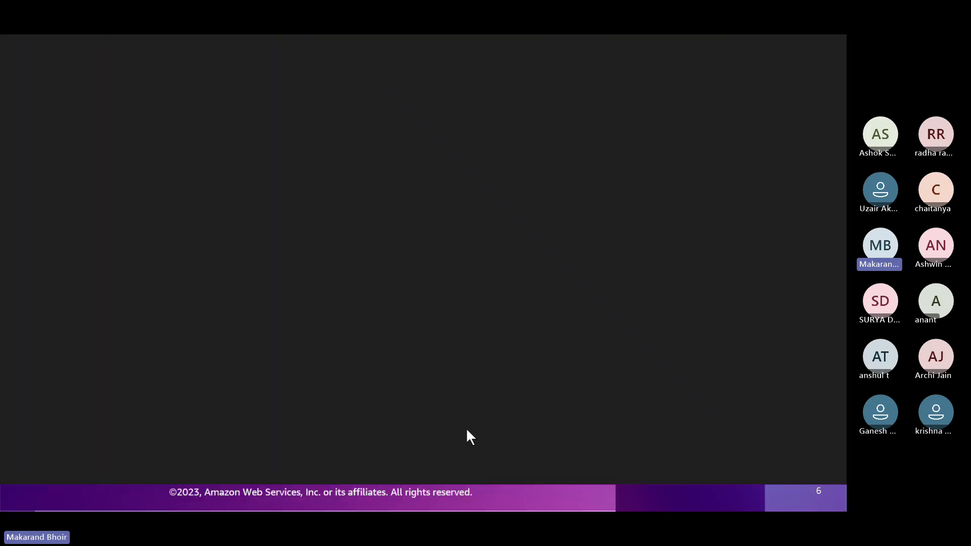
- Find the S3 service as the IAM user and open the bucket mybucket171725
left_click(145, 98)
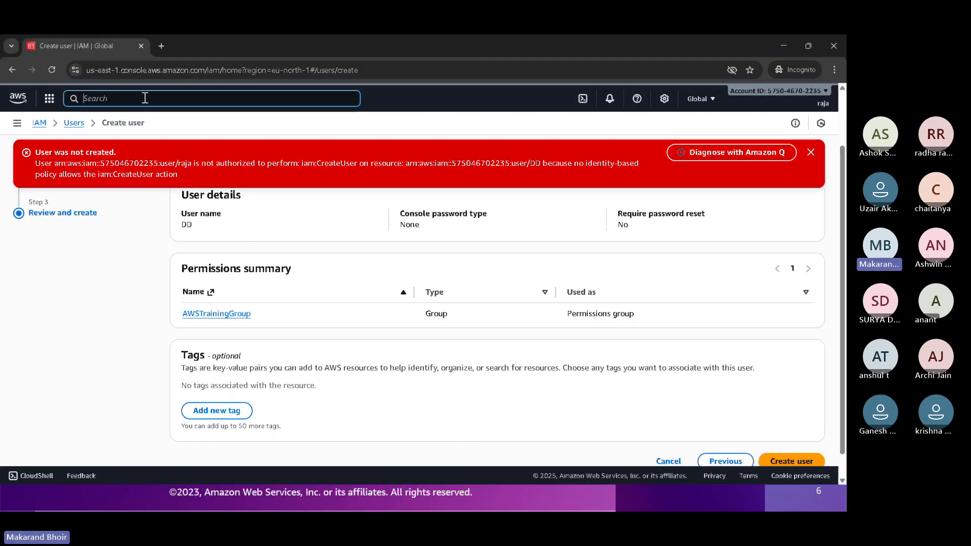
type("s3")
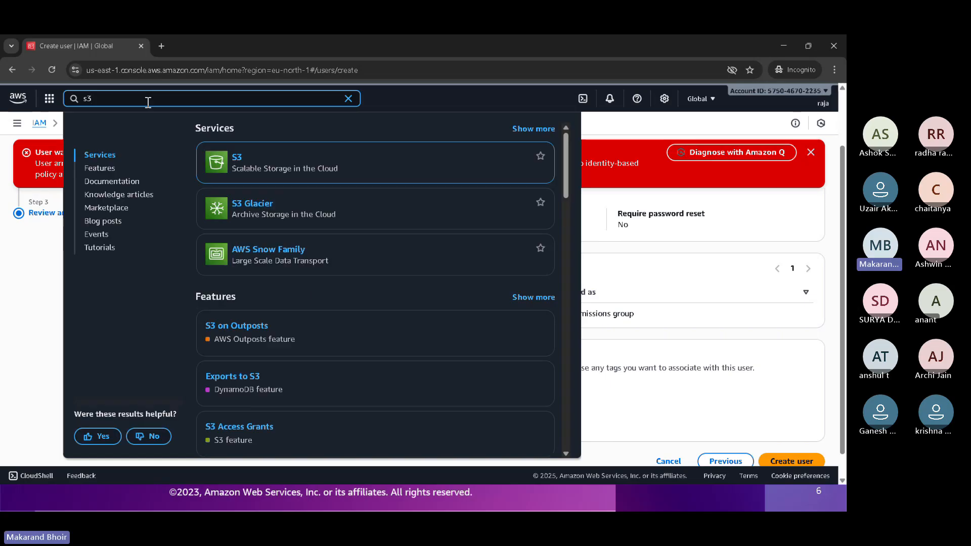
left_click(237, 156)
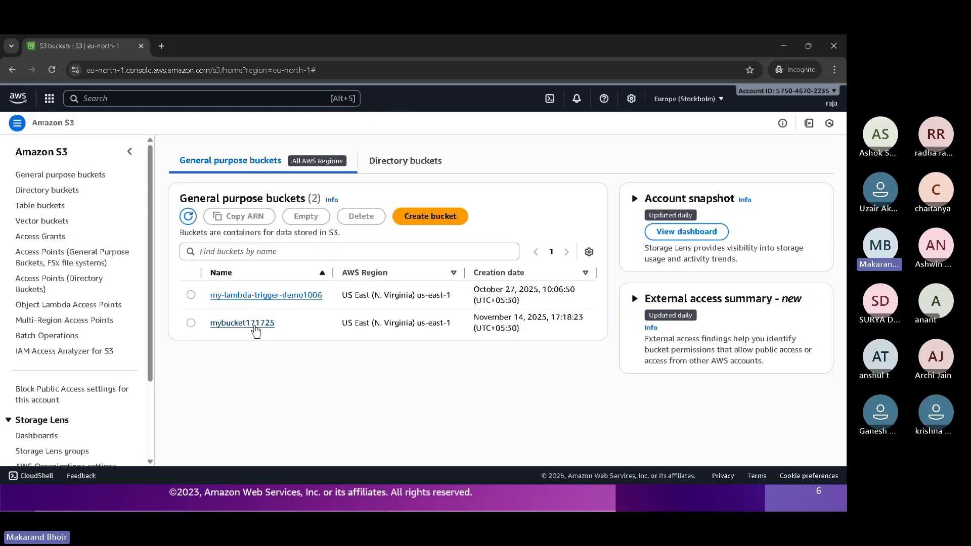
left_click(258, 324)
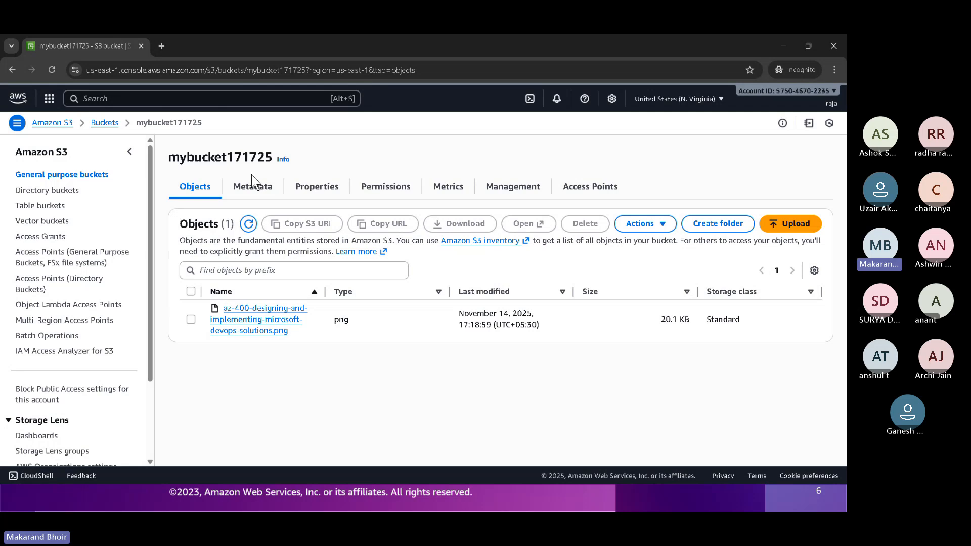
- Try to delete az-400-designing-and-implementing-microsoft-devops-solutions.png from the bucket, confirming with the text "permanently delete"
left_click(191, 319)
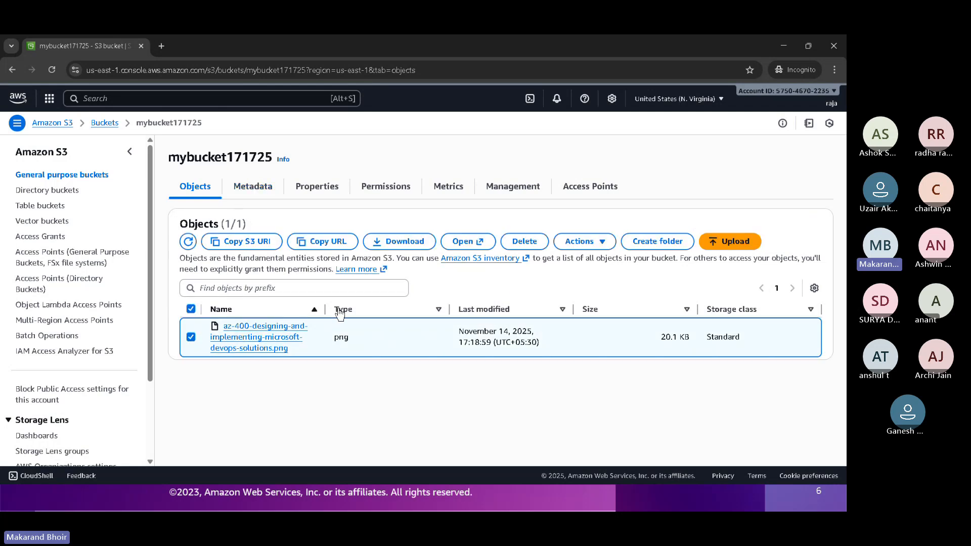
left_click(528, 242)
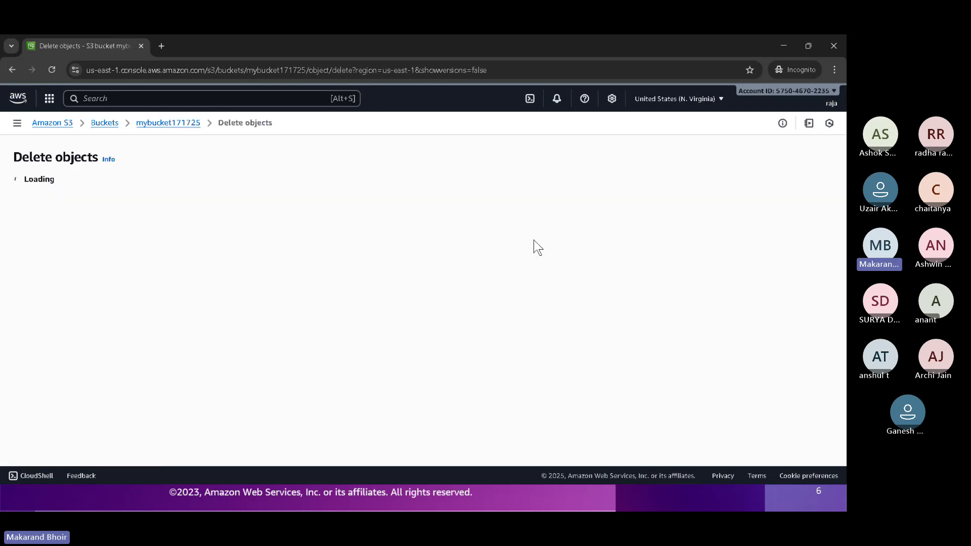
scroll(510, 273, "down", 1)
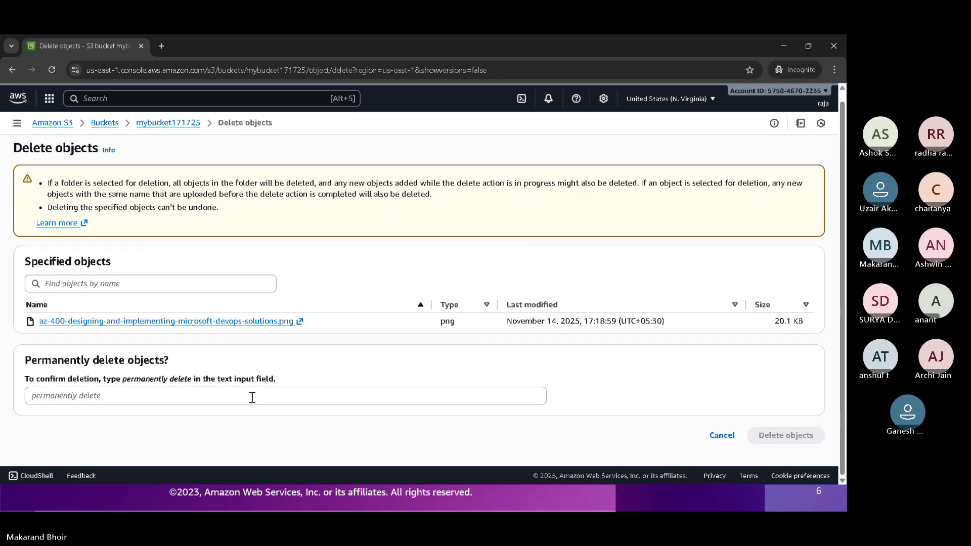
left_click_drag(122, 376, 174, 398)
key("ctrl+c")
left_click(175, 398)
key("ctrl+v")
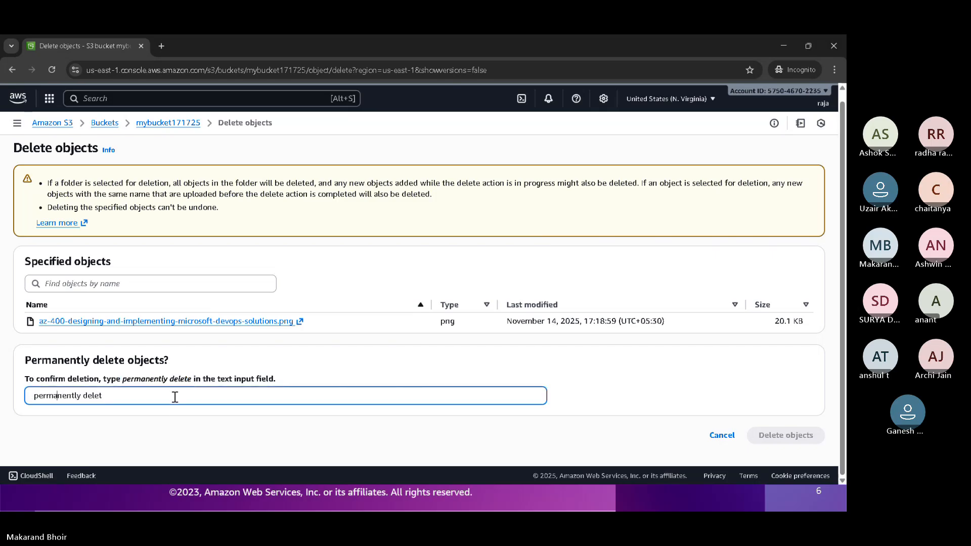
key("Delete")
left_click(506, 378)
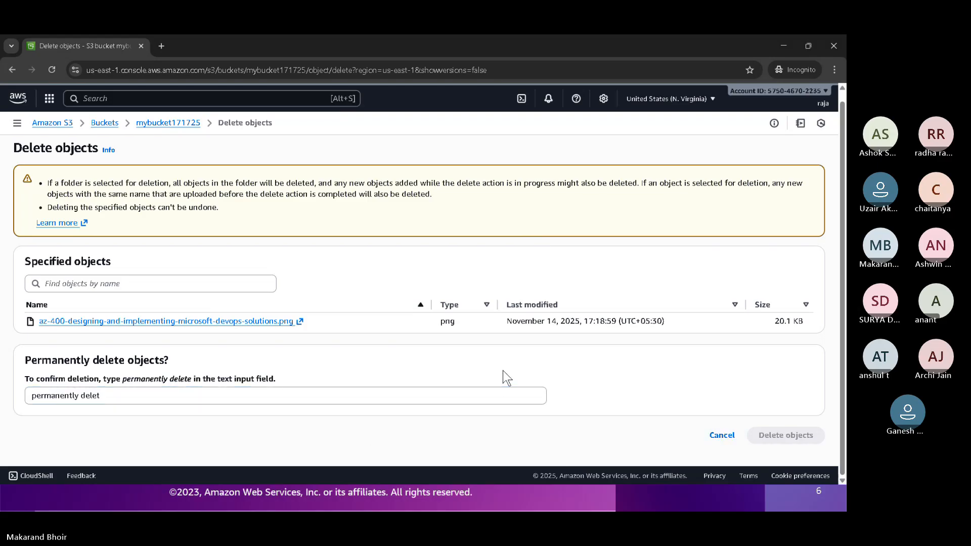
left_click(372, 403)
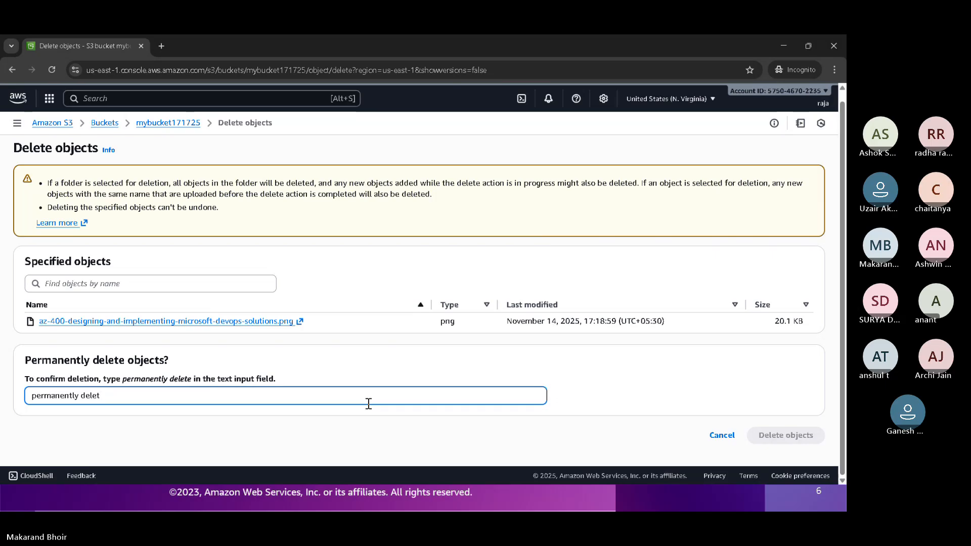
type("e")
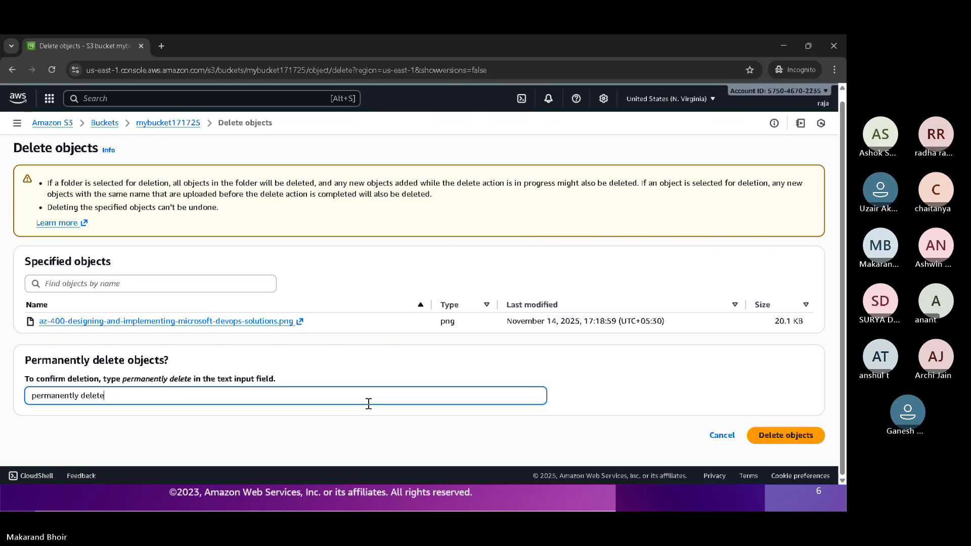
left_click(771, 437)
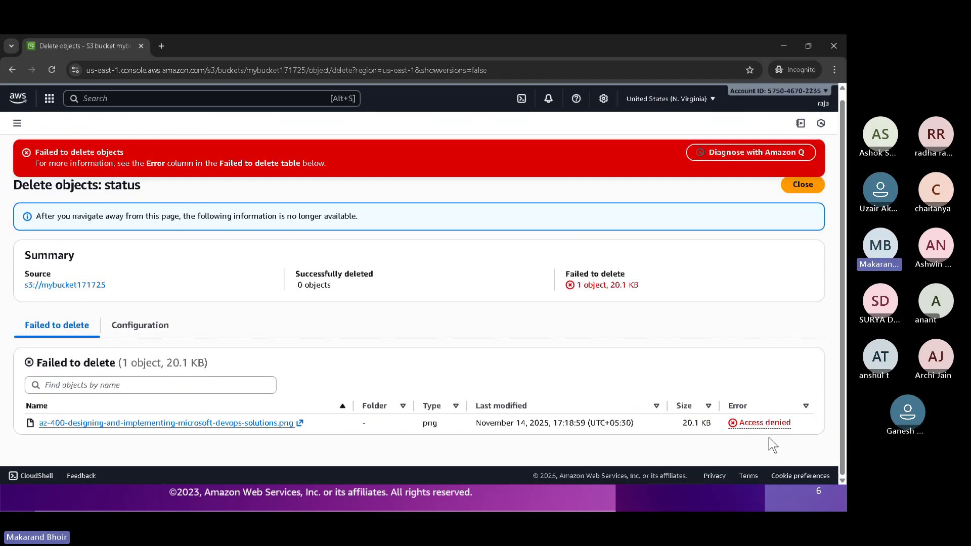
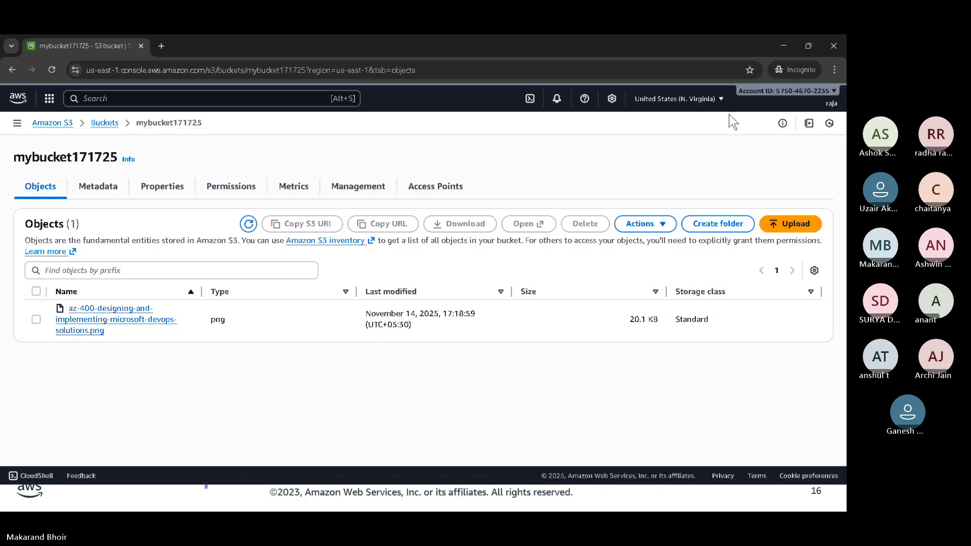
- Display the IAM user's account details, and switch from the incognito window back to the administrator's console window
left_click(835, 106)
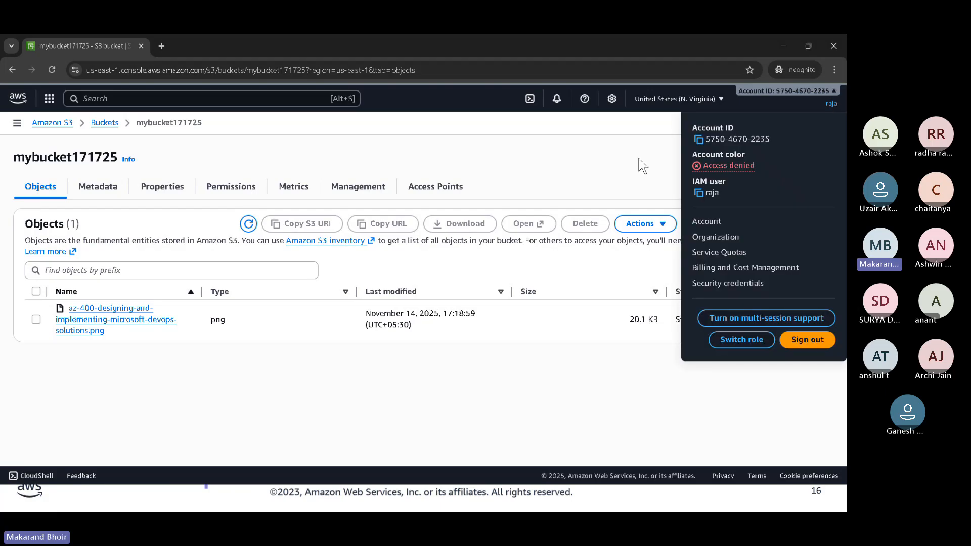
left_click(783, 45)
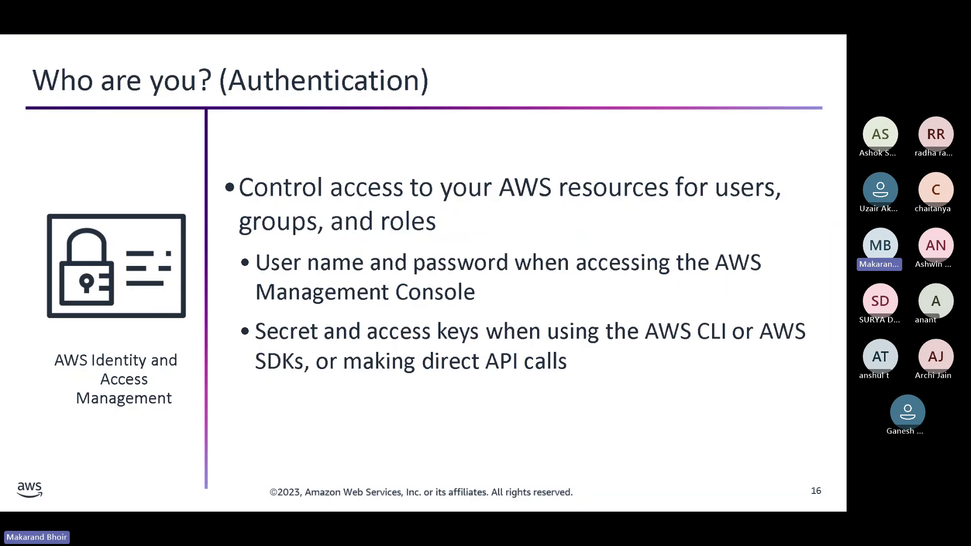
key("super")
mouse_move(408, 498)
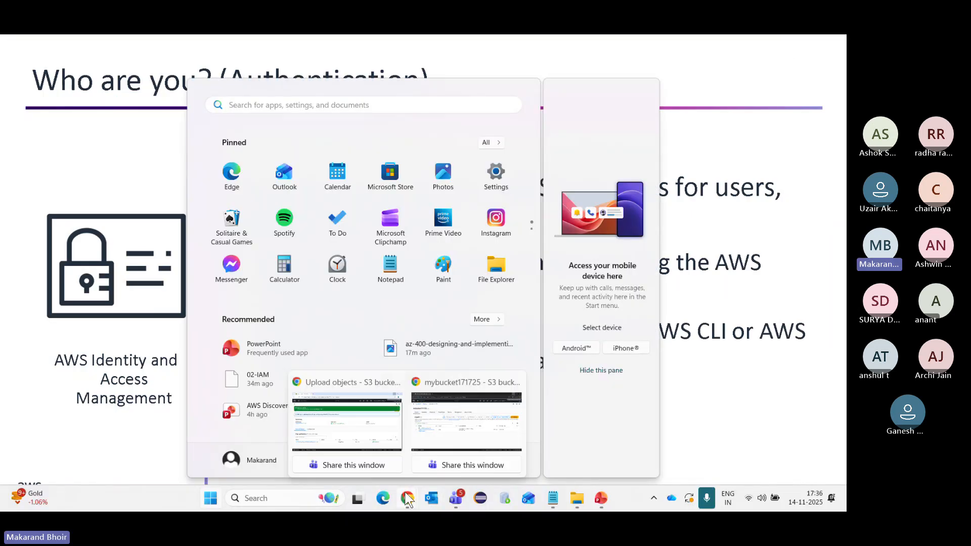
left_click(370, 427)
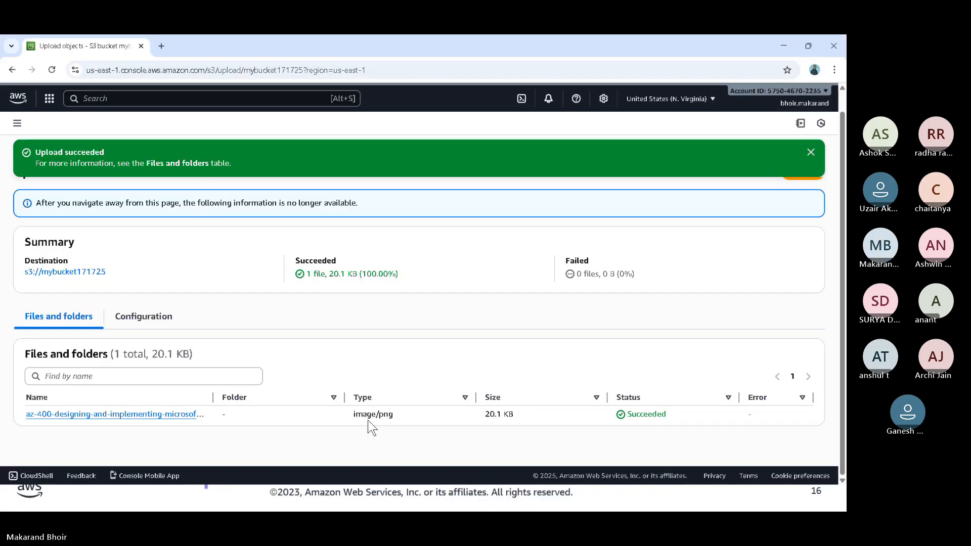
- Find the IAM service as administrator and open the details page of the first user in the users list
left_click(260, 97)
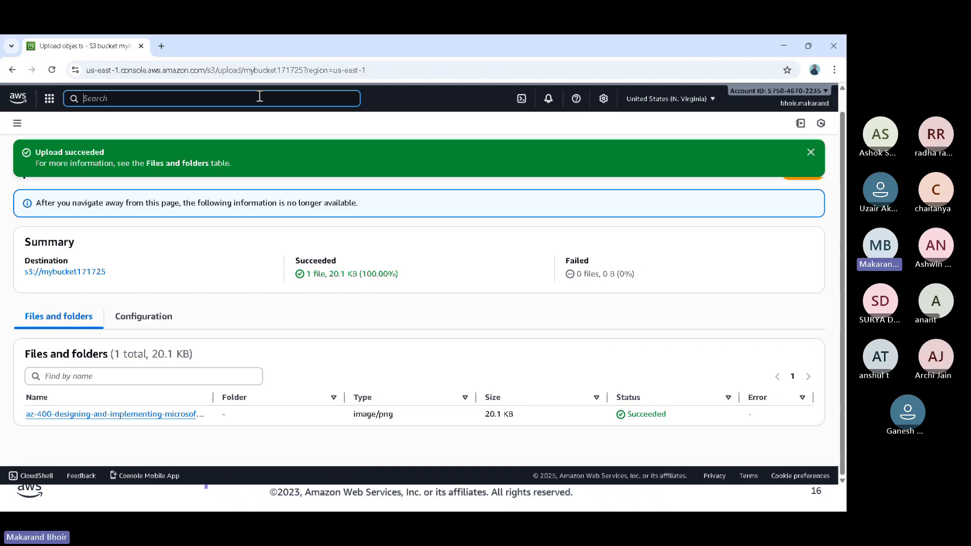
type("IAM")
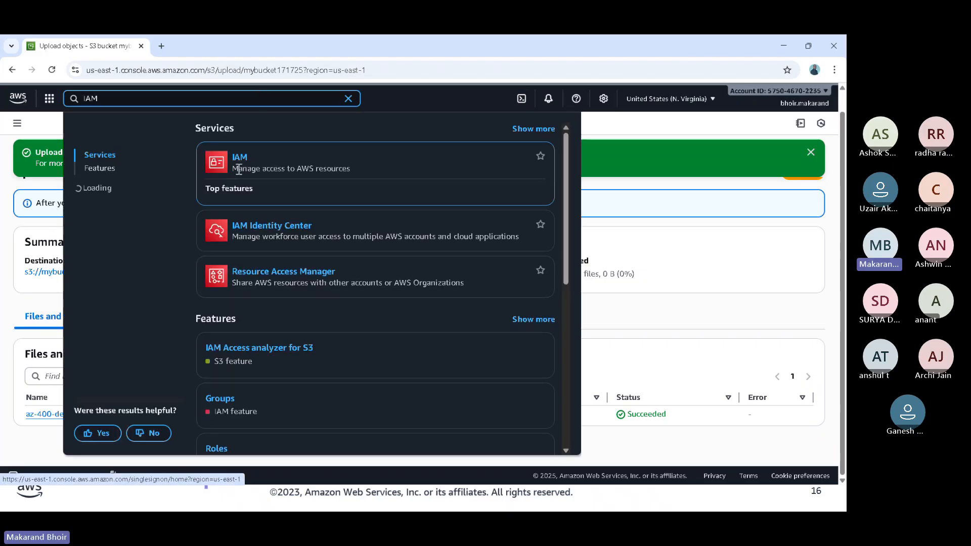
left_click(239, 157)
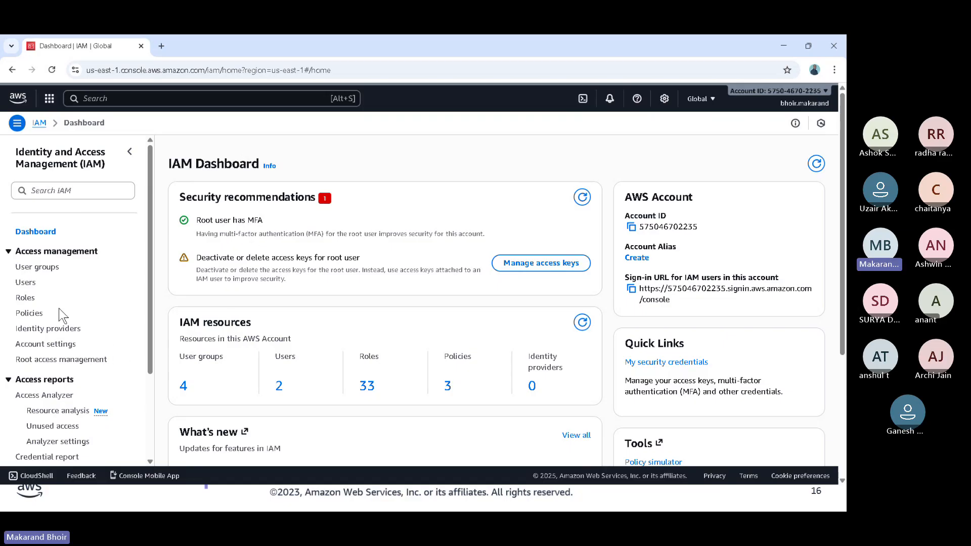
left_click(26, 283)
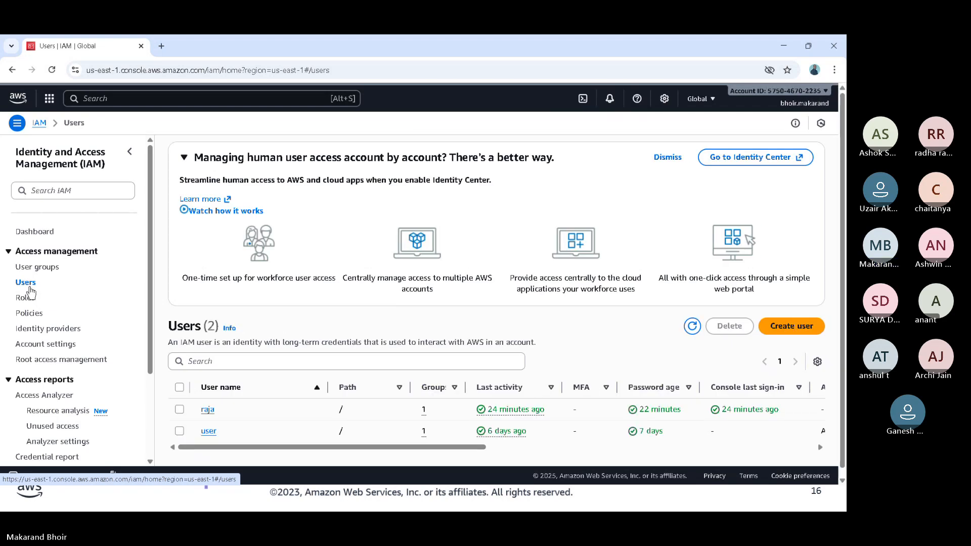
scroll(317, 352, "down", 1)
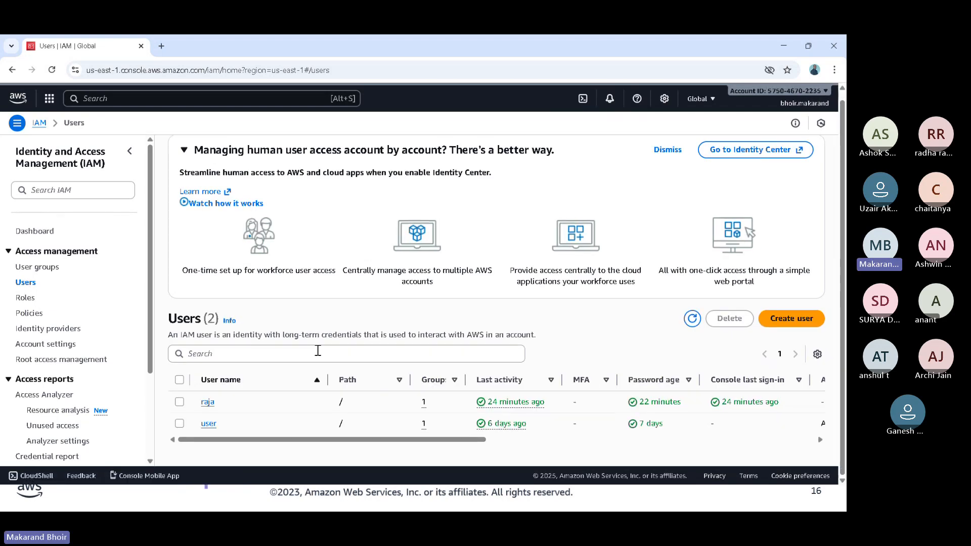
left_click(208, 404)
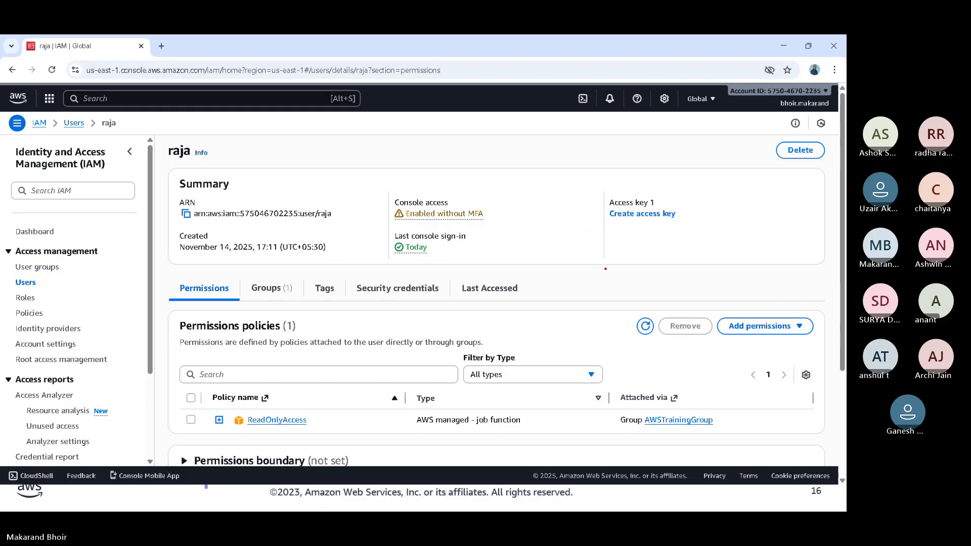
- Mark the access key creation link in the user's summary and the Security credentials heading with red annotations
mouse_move(602, 180)
left_mouse_down()
mouse_move(629, 206)
mouse_move(704, 237)
left_mouse_up()
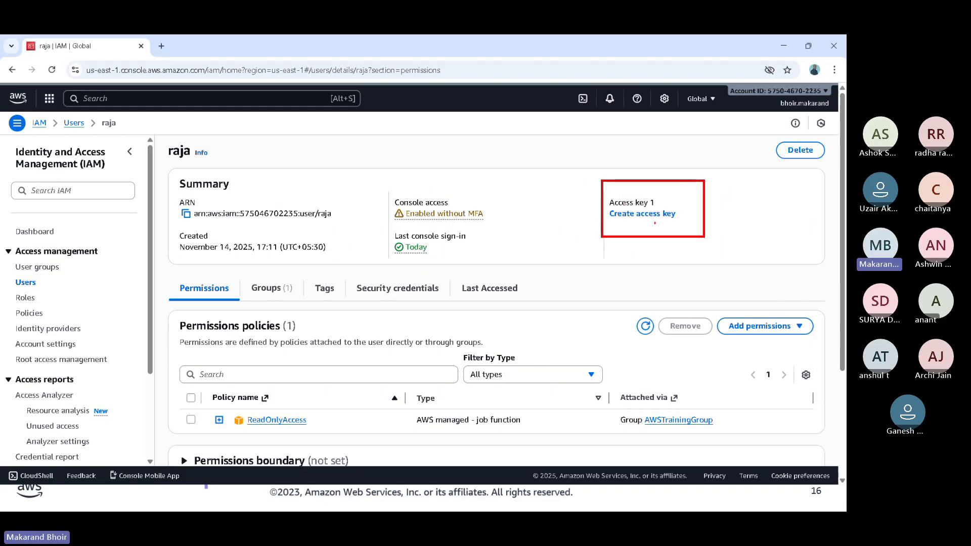
left_click_drag(641, 248, 646, 221)
mouse_move(367, 299)
left_mouse_down()
mouse_move(431, 298)
mouse_move(410, 298)
left_mouse_up()
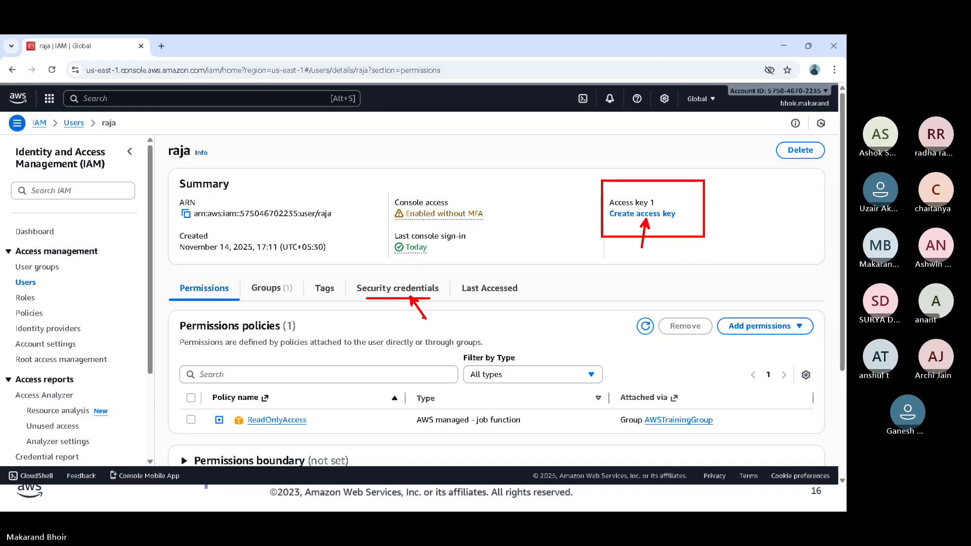
- Open the user's security credentials and go to the Access keys section
left_click(406, 290)
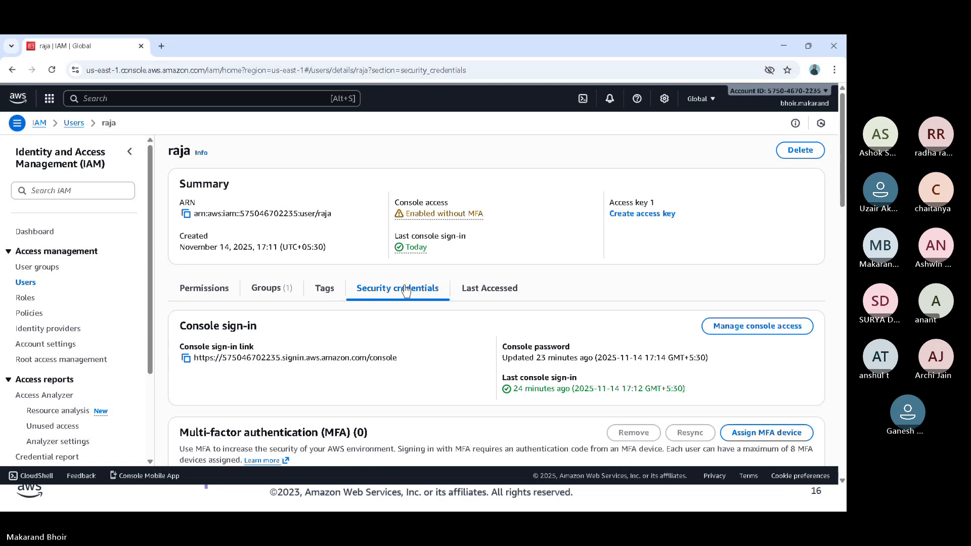
scroll(506, 333, "down", 4)
scroll(509, 335, "down", 1)
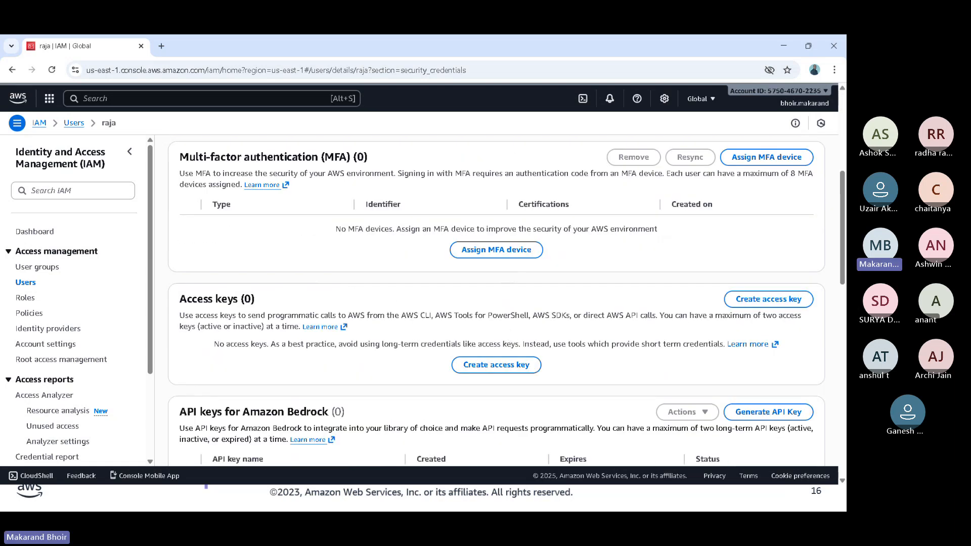
- Annotate the Access keys section with a red box, an underline and arrows towards its heading and the creation option
mouse_move(174, 279)
left_mouse_down()
mouse_move(379, 343)
mouse_move(815, 386)
left_mouse_up()
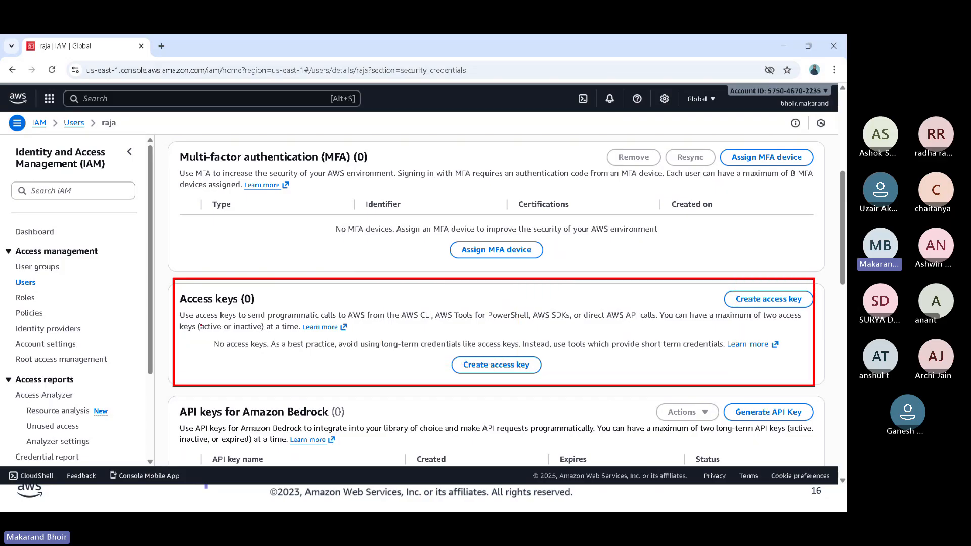
left_click_drag(197, 314, 318, 315)
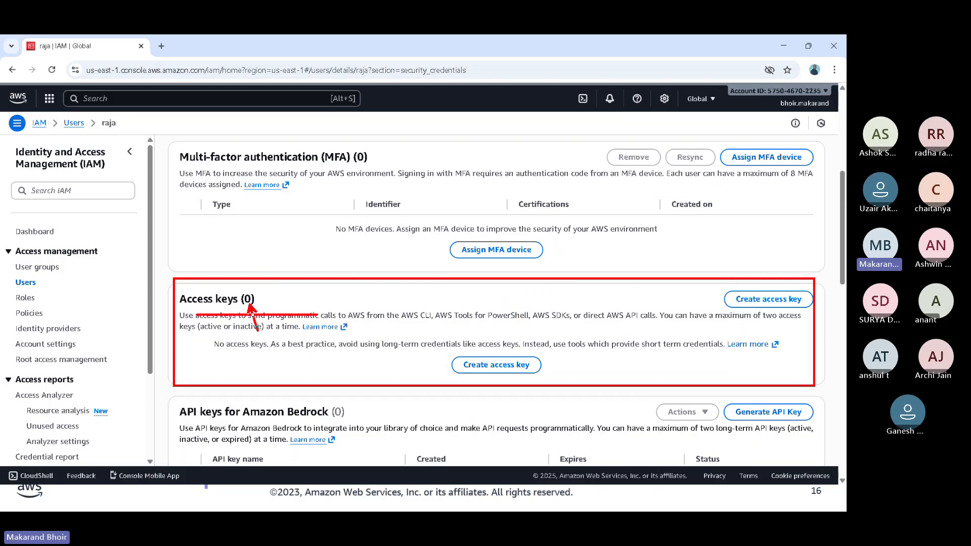
left_click_drag(263, 343, 250, 304)
left_click_drag(497, 397, 496, 364)
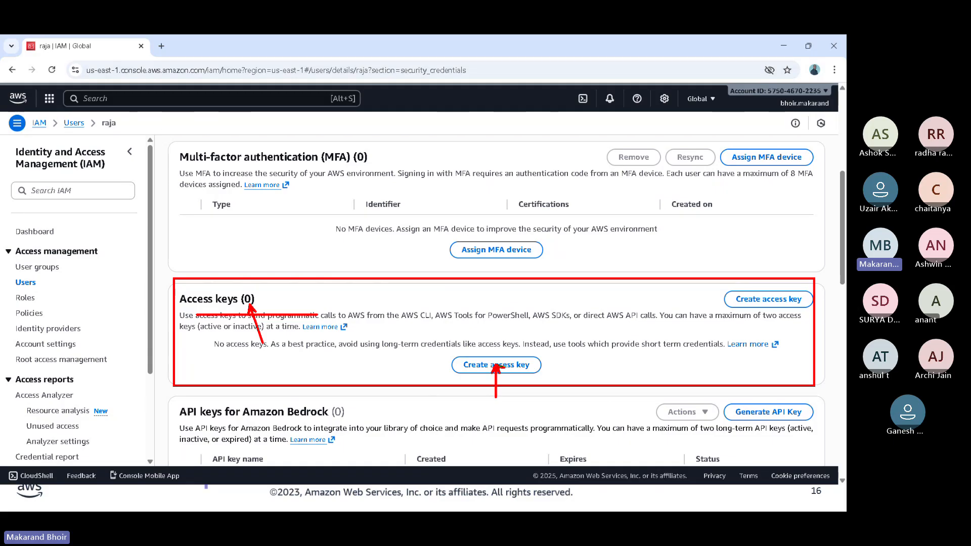
- Start creating an access key for the user with the use case "Application running outside AWS" and proceed to the description tag
left_click(495, 365)
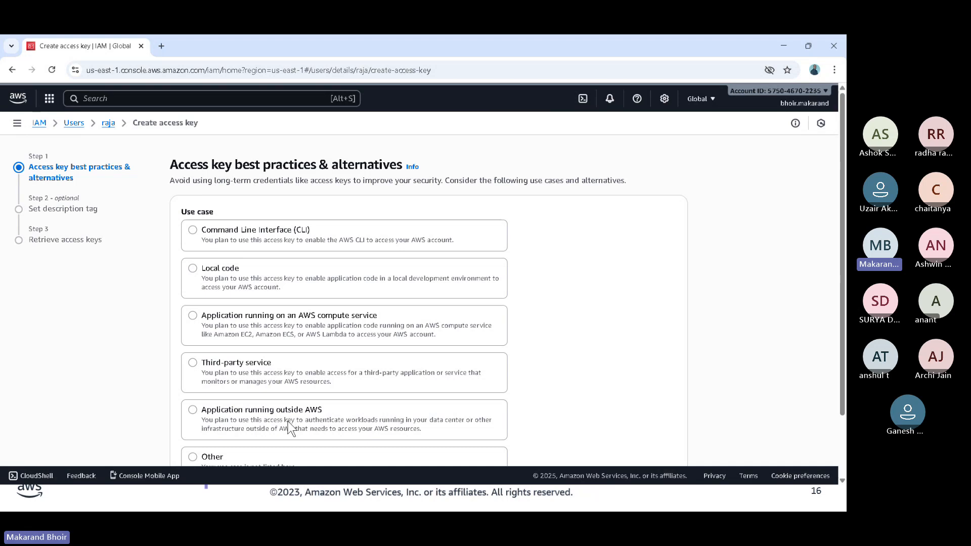
scroll(289, 428, "down", 1)
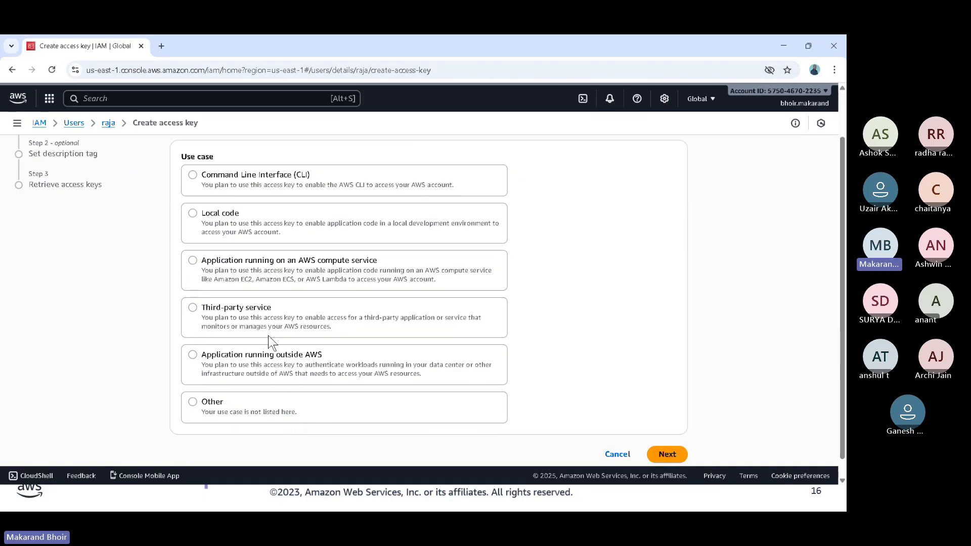
left_click(244, 181)
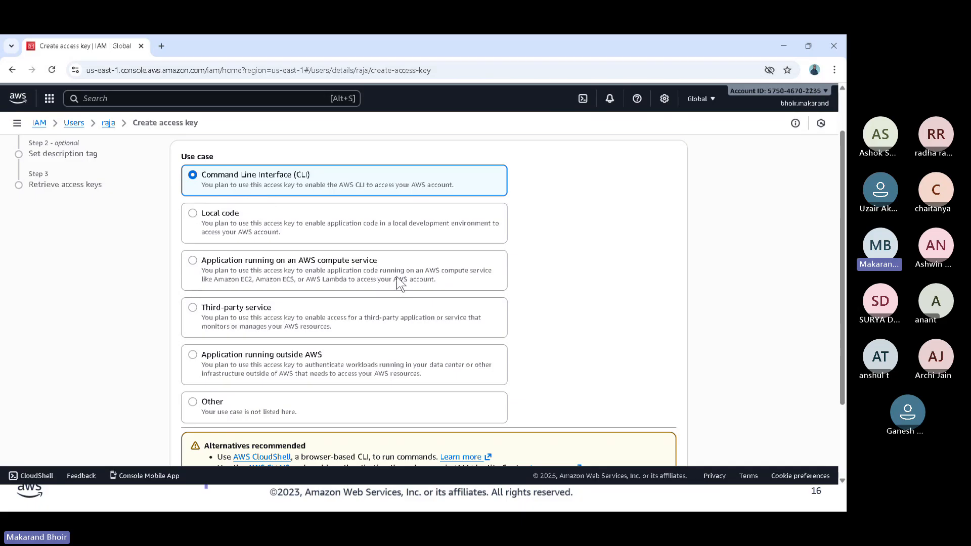
scroll(397, 276, "down", 2)
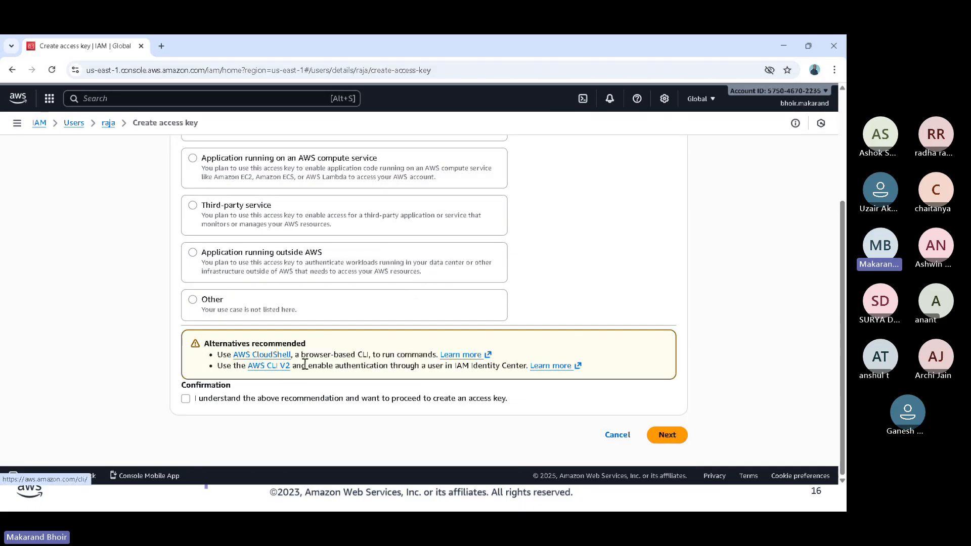
left_click(272, 273)
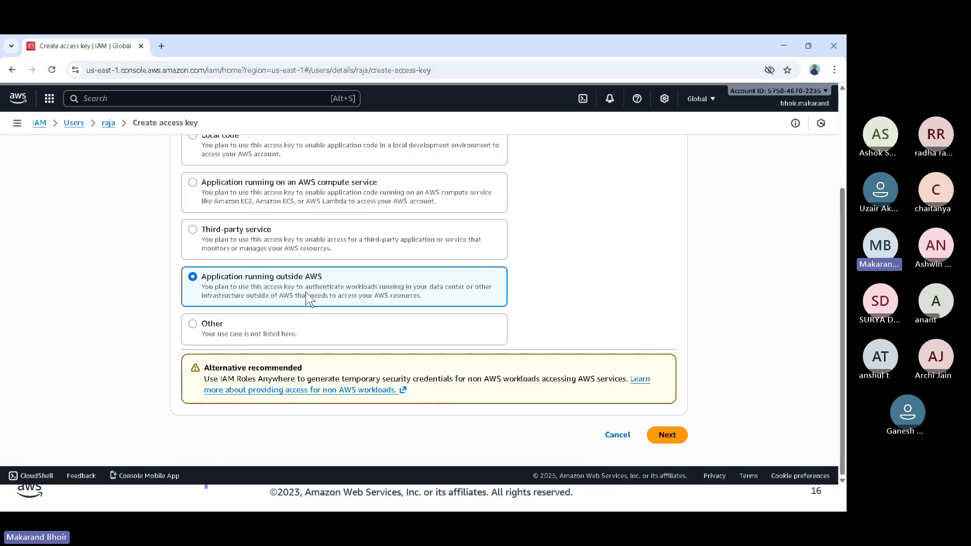
left_click(667, 435)
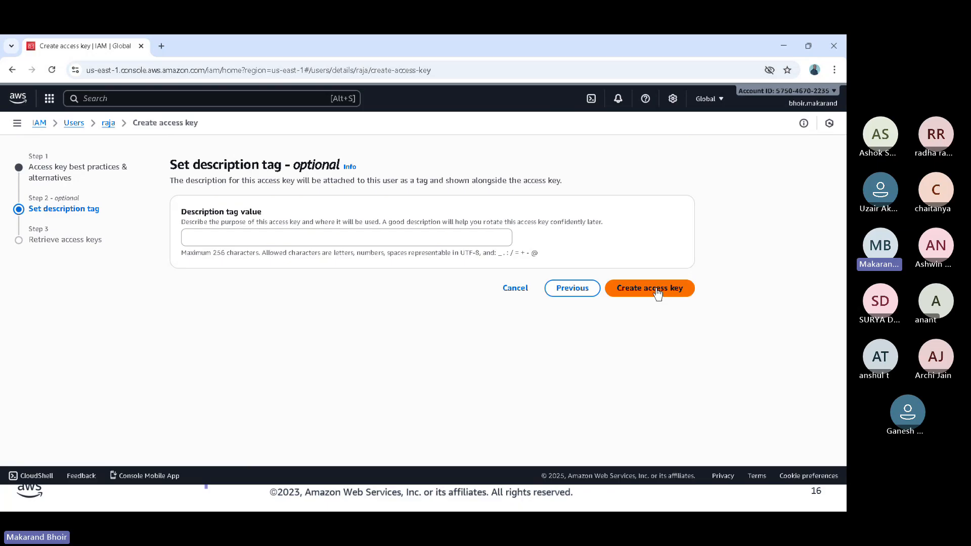
- Set the description tag value to "application keys" and create the access key
left_click(229, 236)
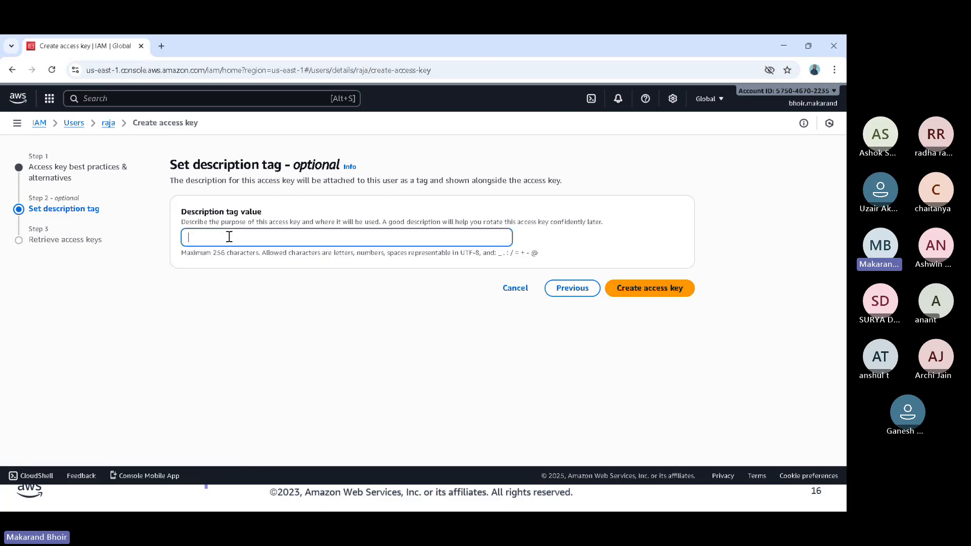
type("applica")
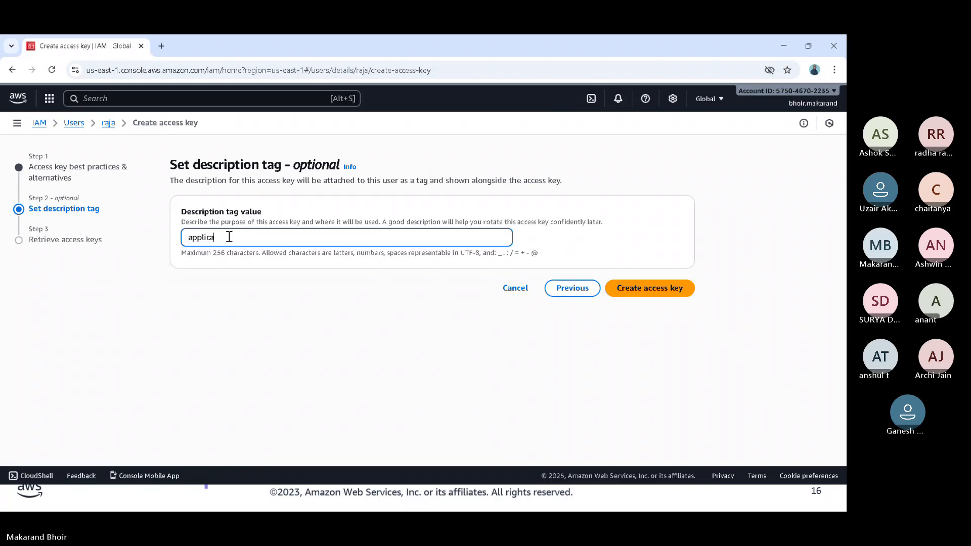
type("tion kj")
key("BackSpace")
type("eys")
left_click(644, 291)
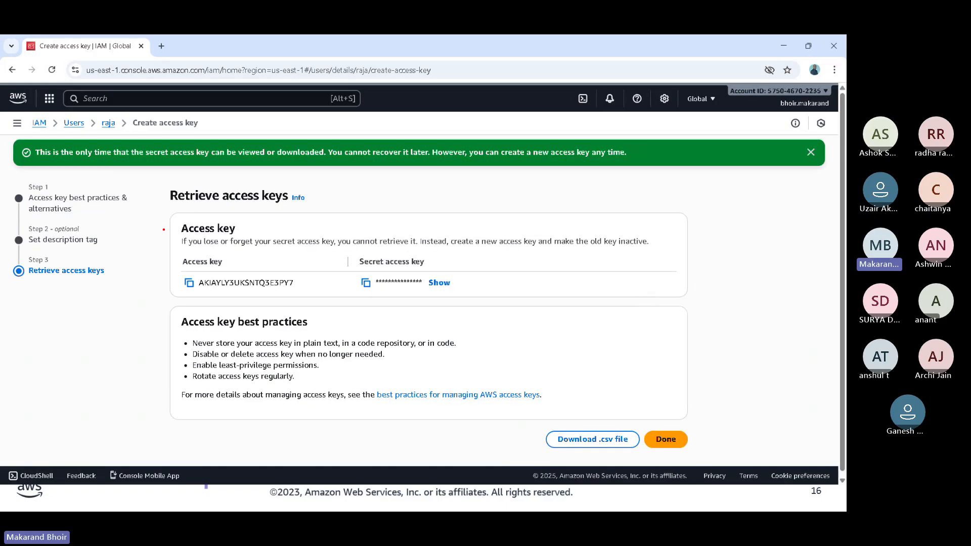
- Point out the access key and secret access key with a red box and arrows, and clear the annotations
left_click_drag(170, 252, 474, 315)
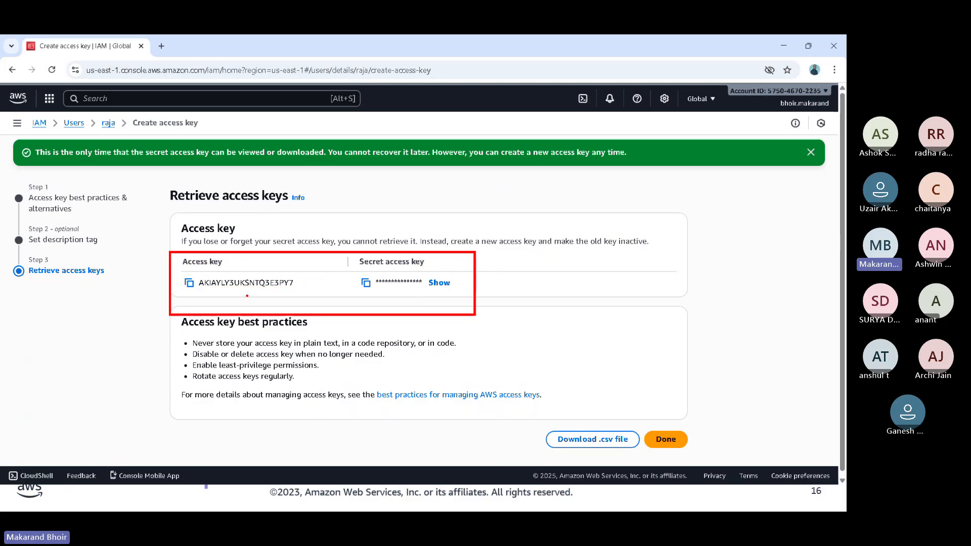
left_click_drag(247, 295, 200, 345)
left_click_drag(419, 280, 456, 248)
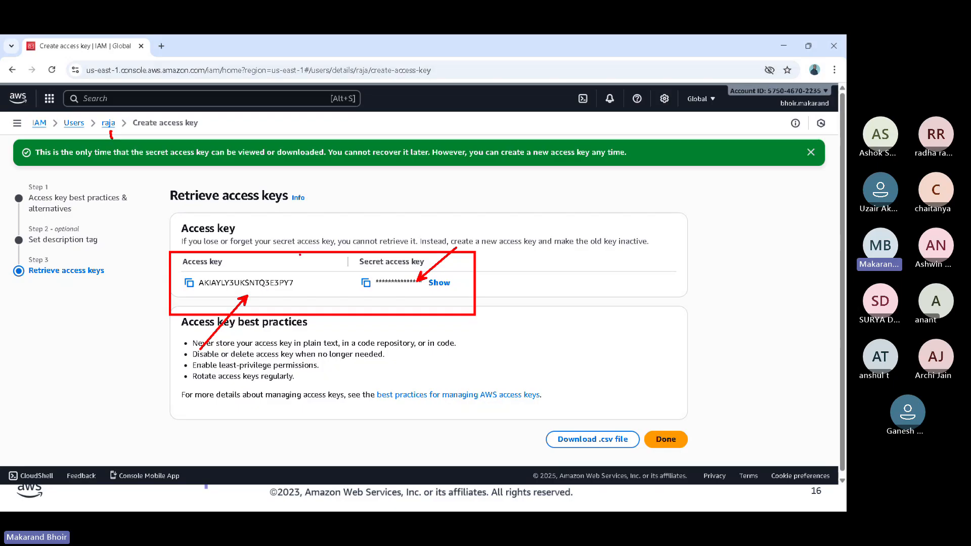
left_click_drag(287, 276, 318, 246)
left_click_drag(407, 282, 428, 255)
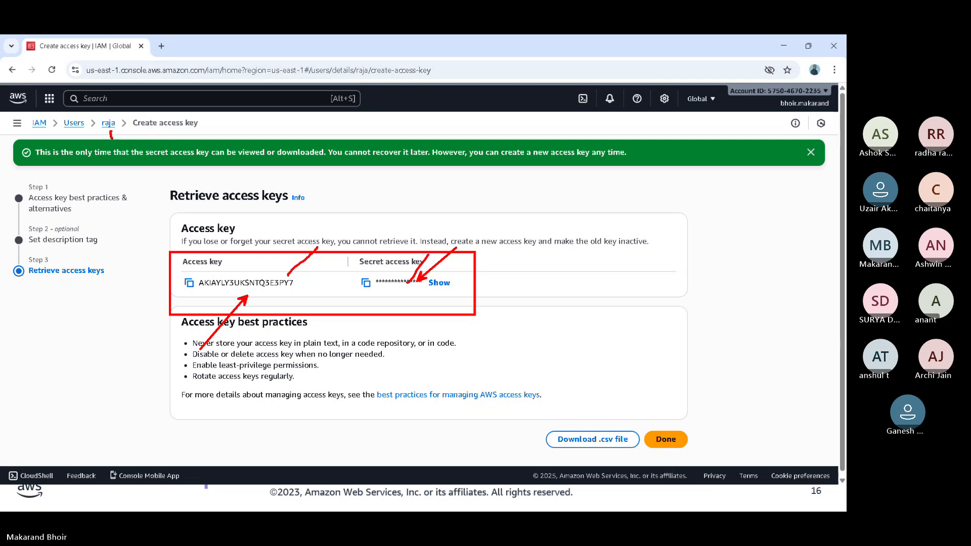
key("Escape")
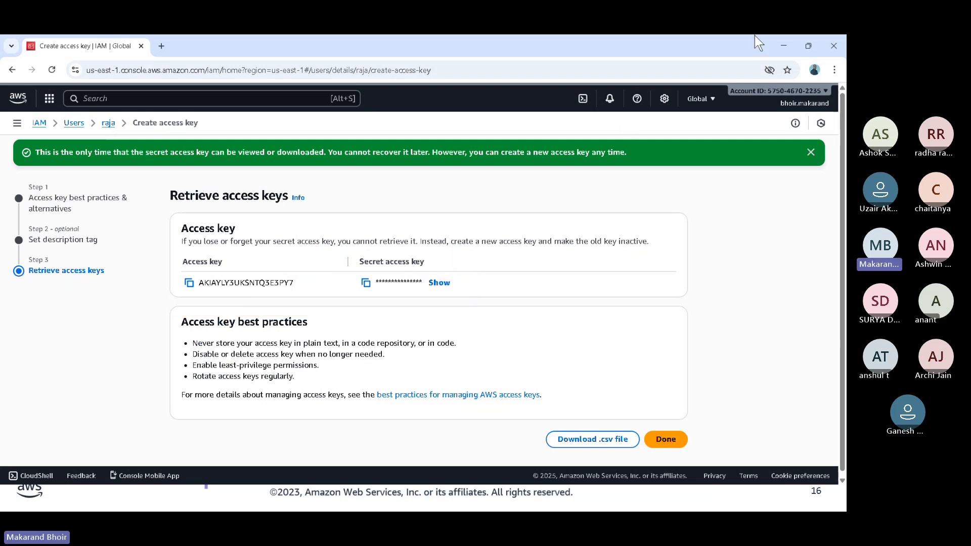
- Switch to the PowerPoint slide show displaying the "Who are you? (Authentication)" slide
key("super")
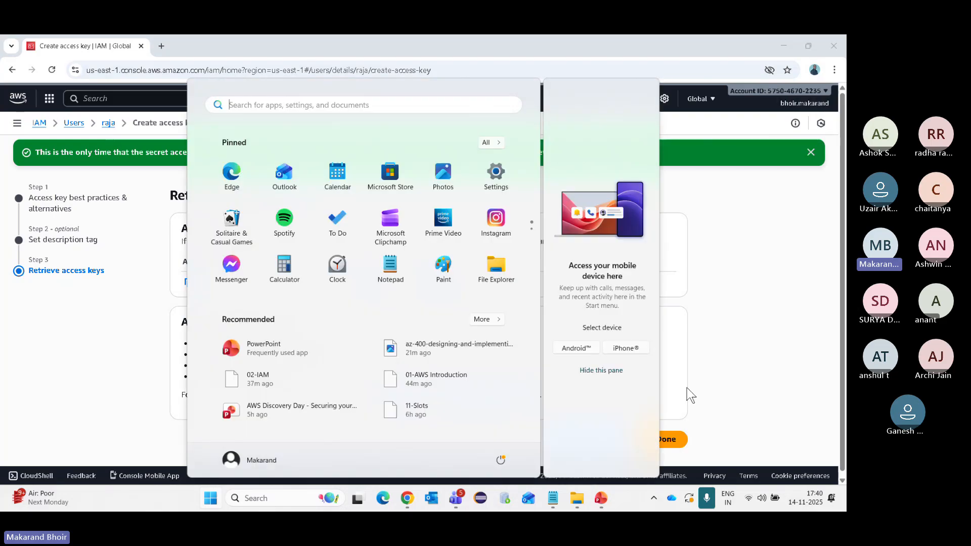
mouse_move(608, 506)
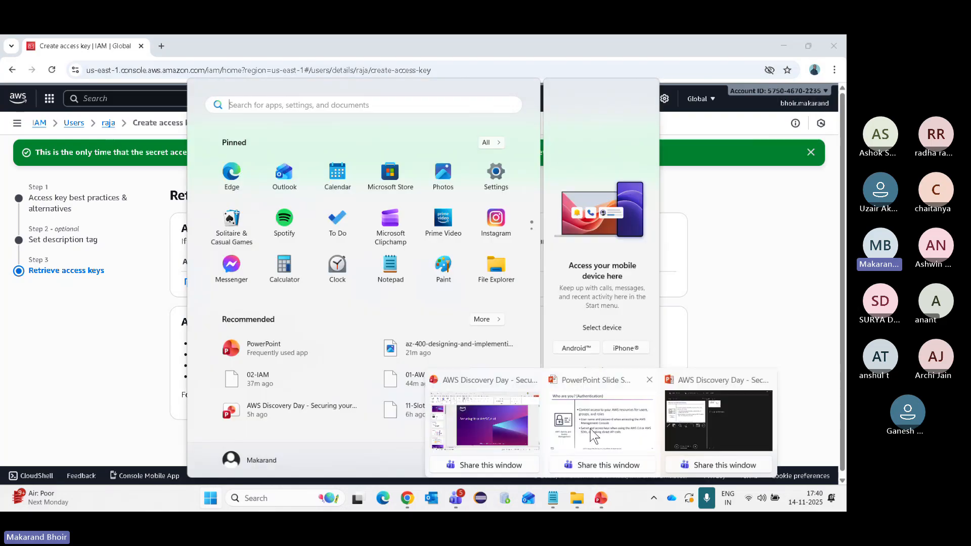
left_click(665, 471)
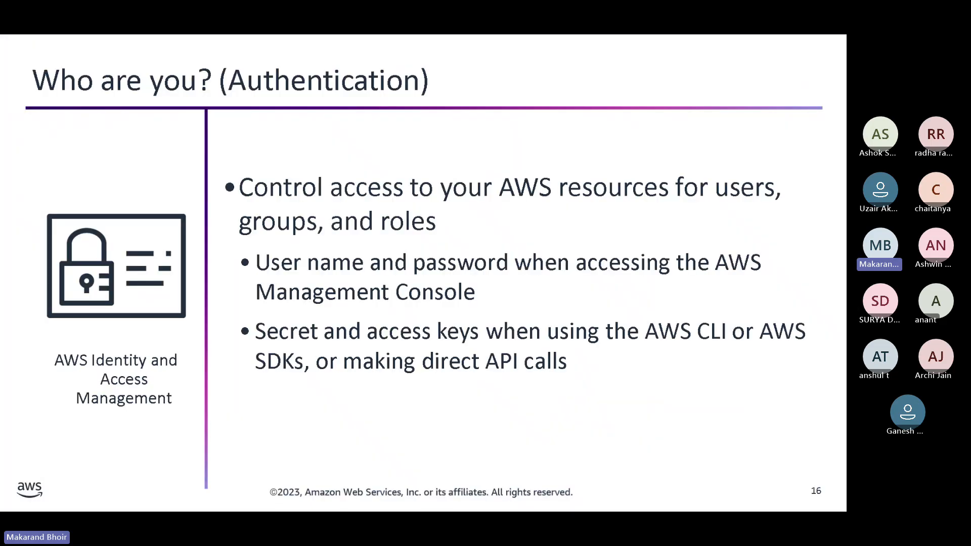